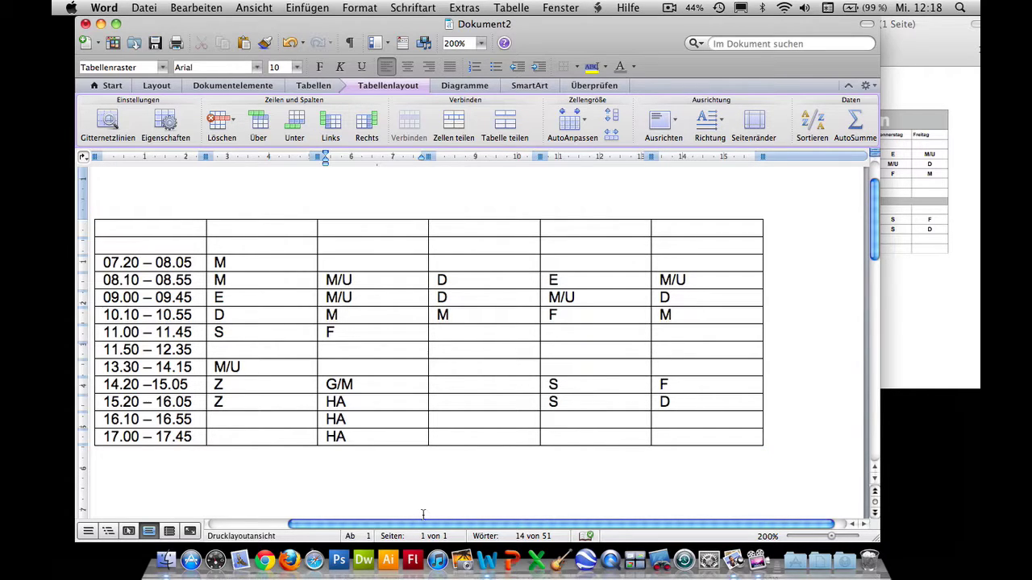
Insert an empty row above the 11.50 – 12.35 row, then select the whole table
left_click(938, 271)
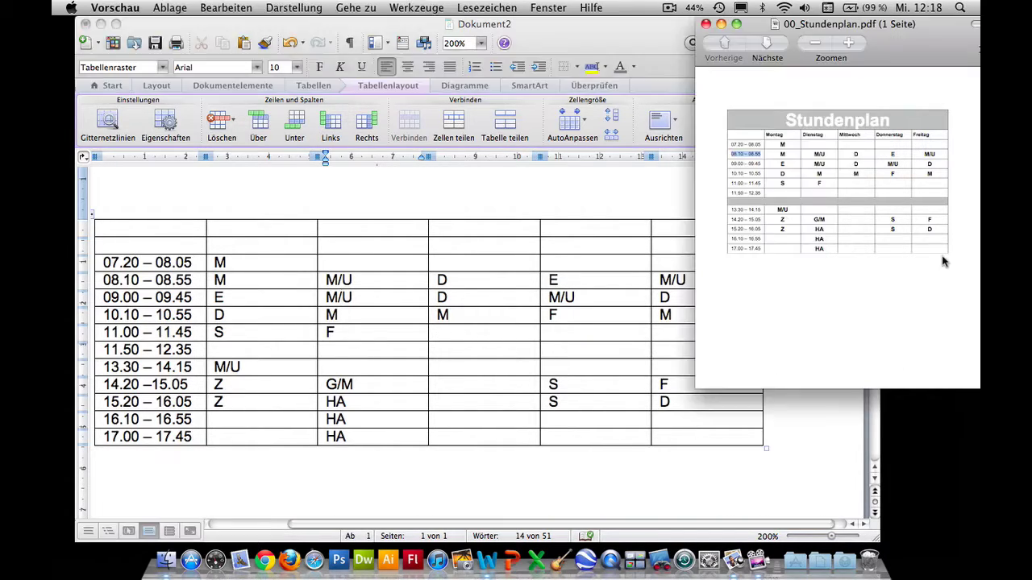
left_click(416, 365)
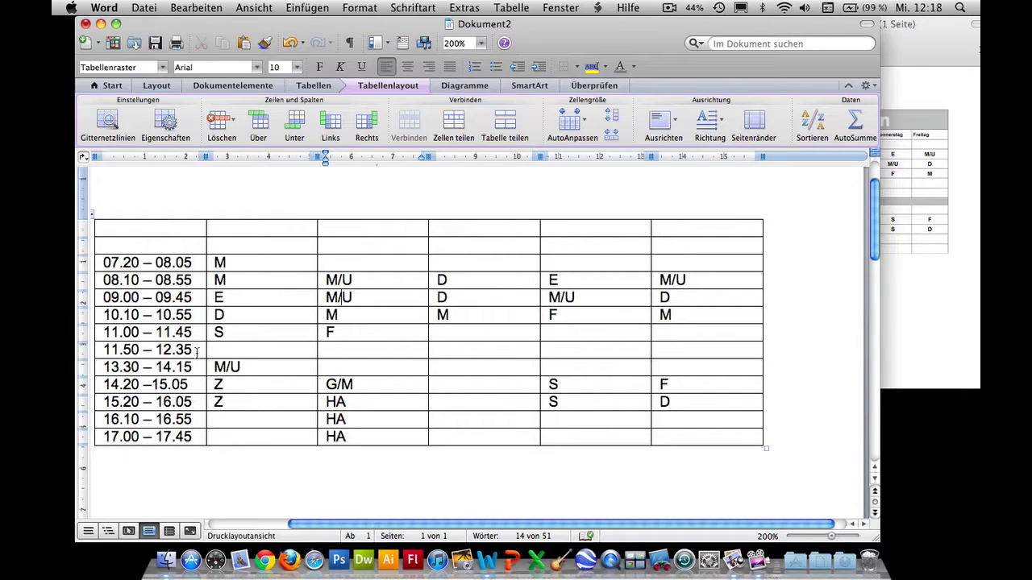
left_click_drag(194, 349, 703, 352)
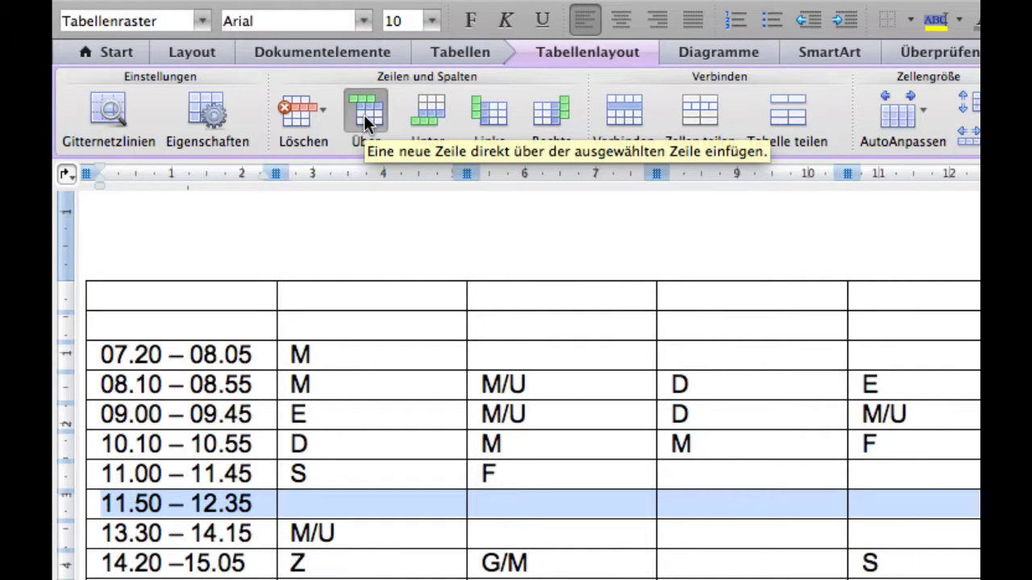
left_click(363, 114)
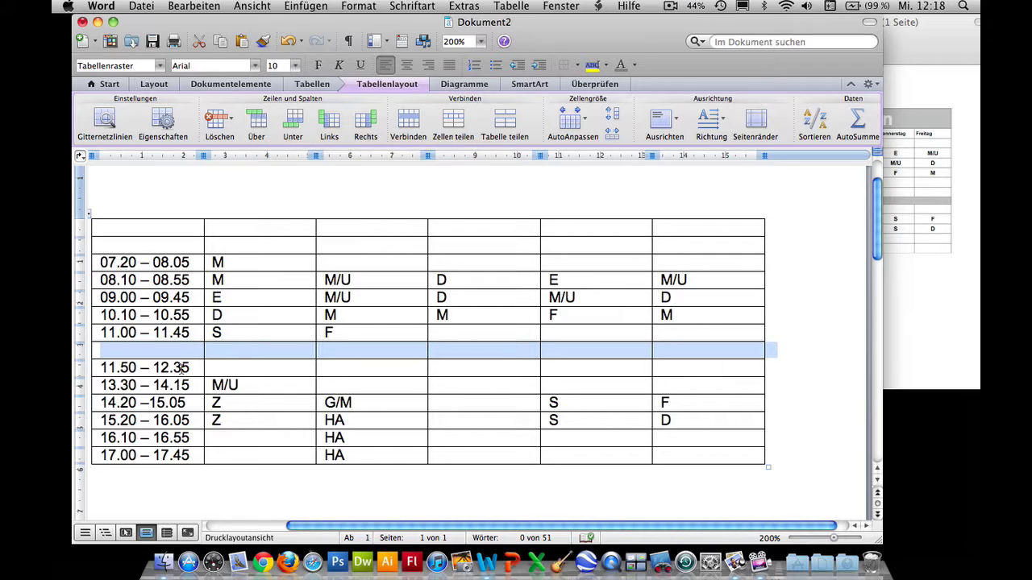
right_click(182, 357)
left_click(161, 377)
left_click(89, 213)
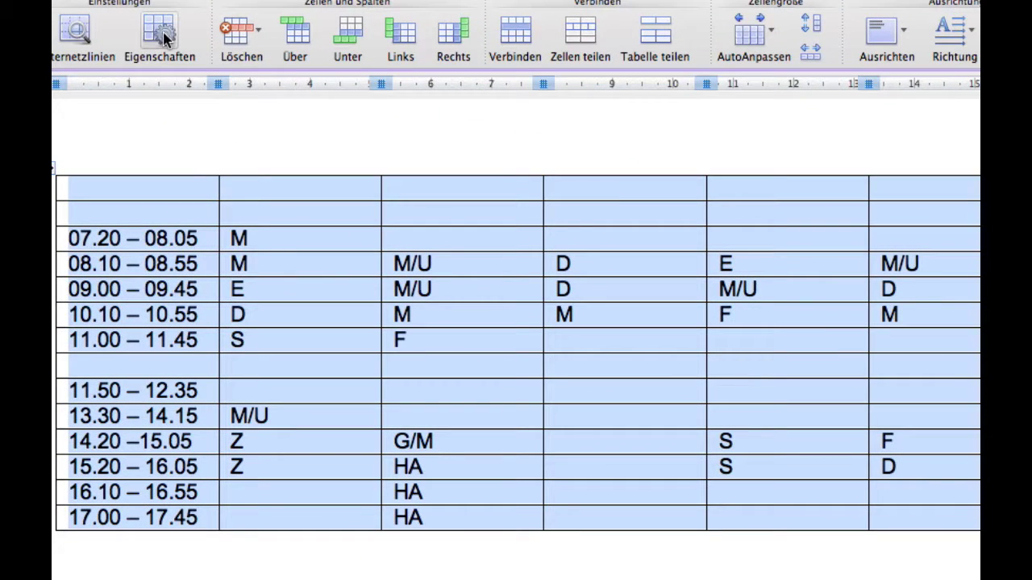
Give every table row a minimum height of 0.7 cm in Table Properties
left_click(161, 34)
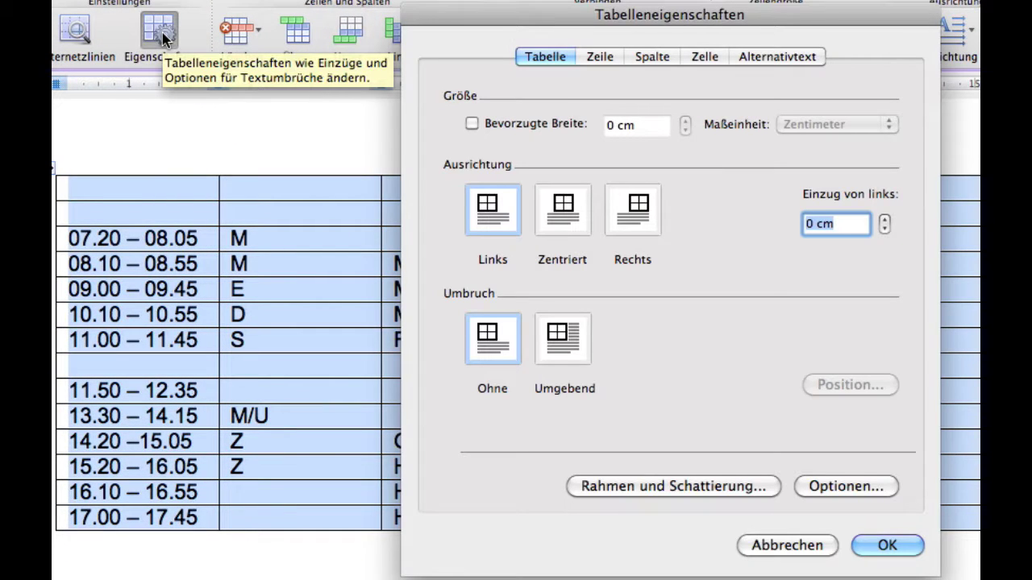
left_click(603, 66)
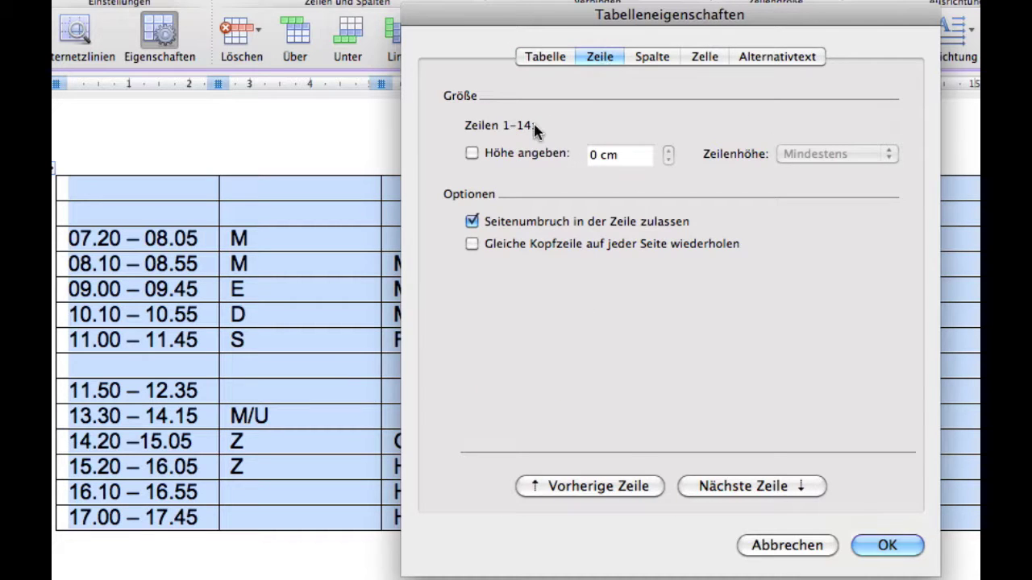
left_click(472, 155)
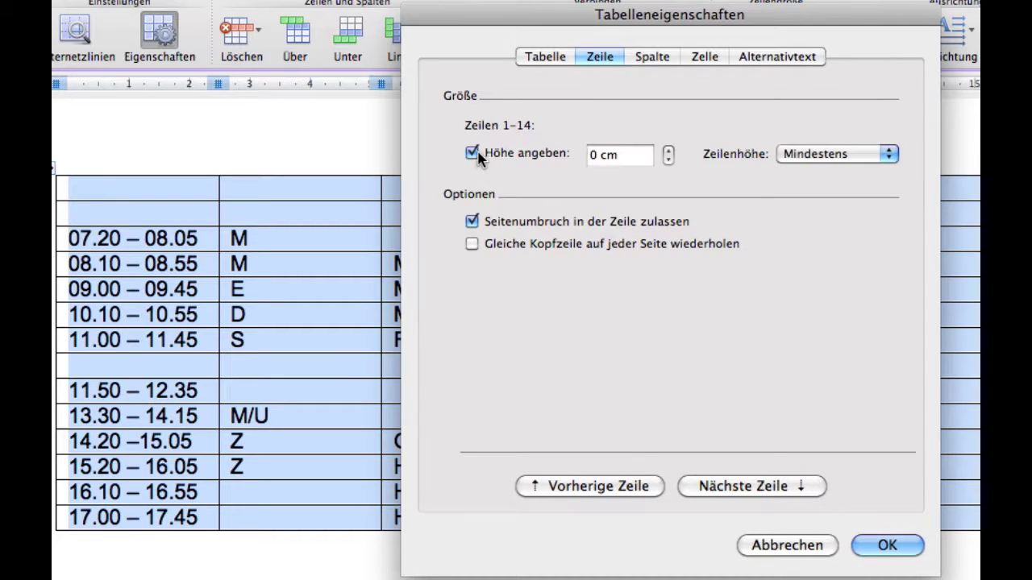
left_click(599, 156)
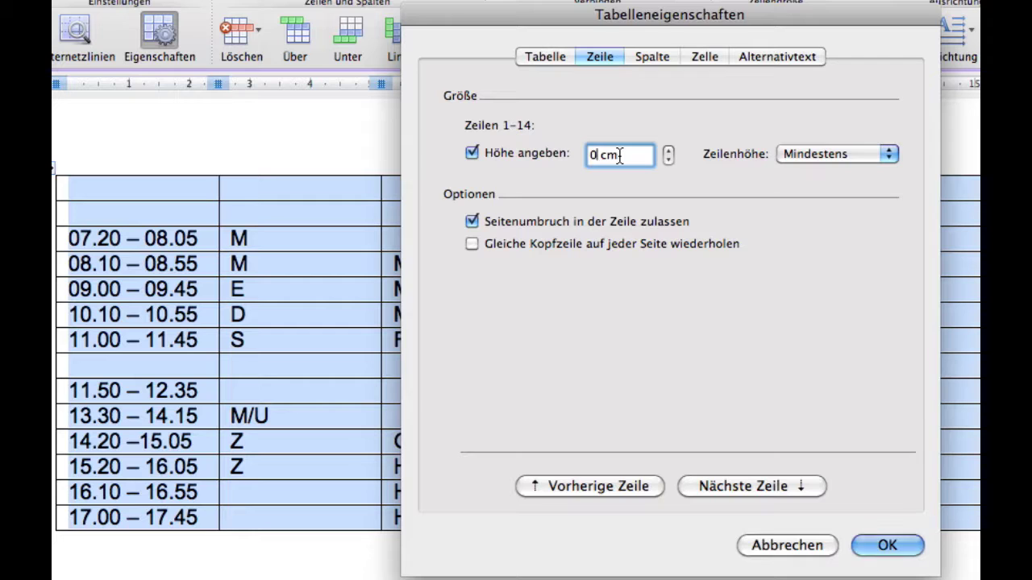
type(".7")
left_click(888, 548)
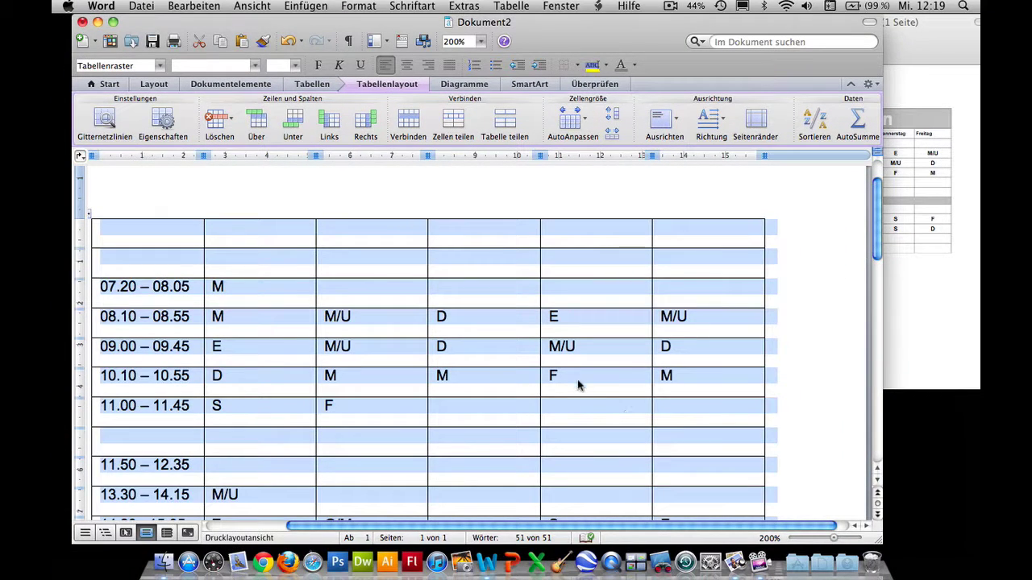
scroll(574, 381, "down", 3)
scroll(574, 381, "up", 2)
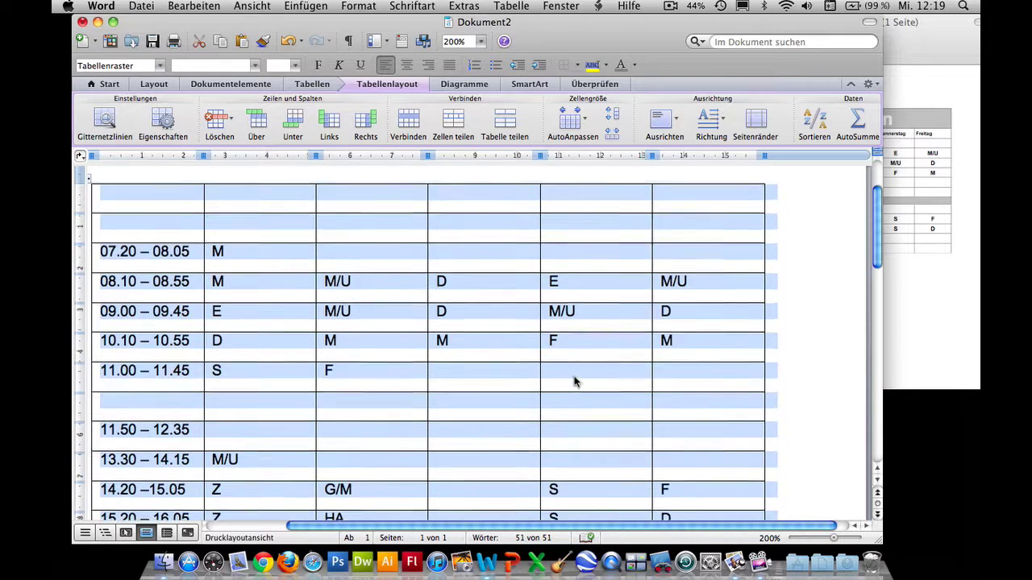
scroll(574, 381, "down", 3)
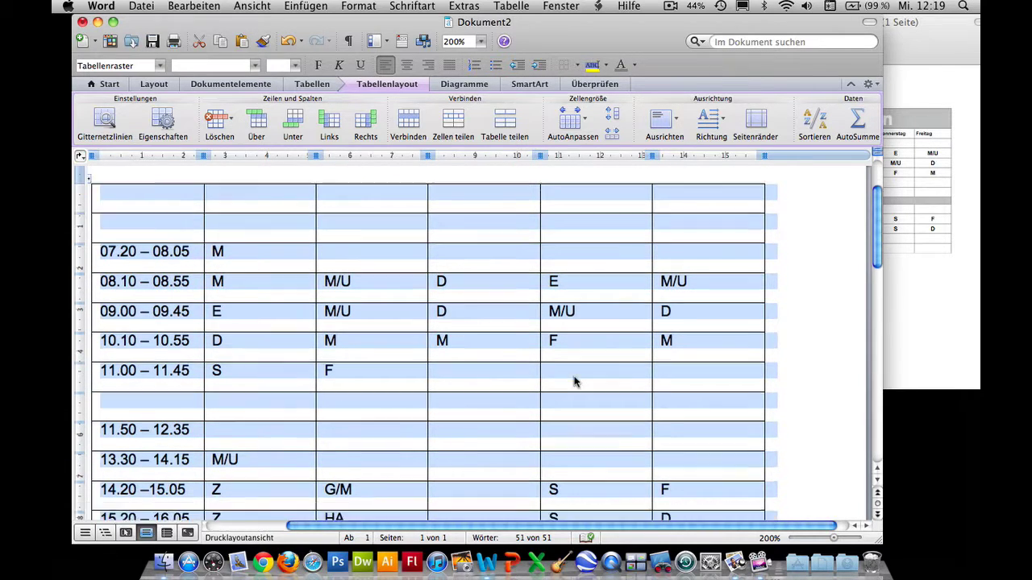
scroll(575, 381, "down", 1)
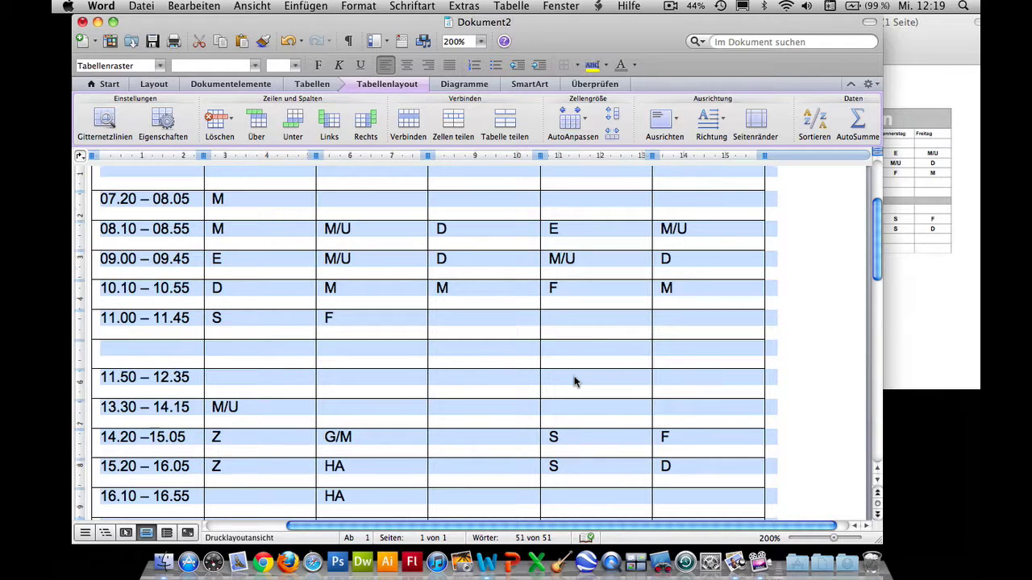
scroll(575, 381, "up", 1)
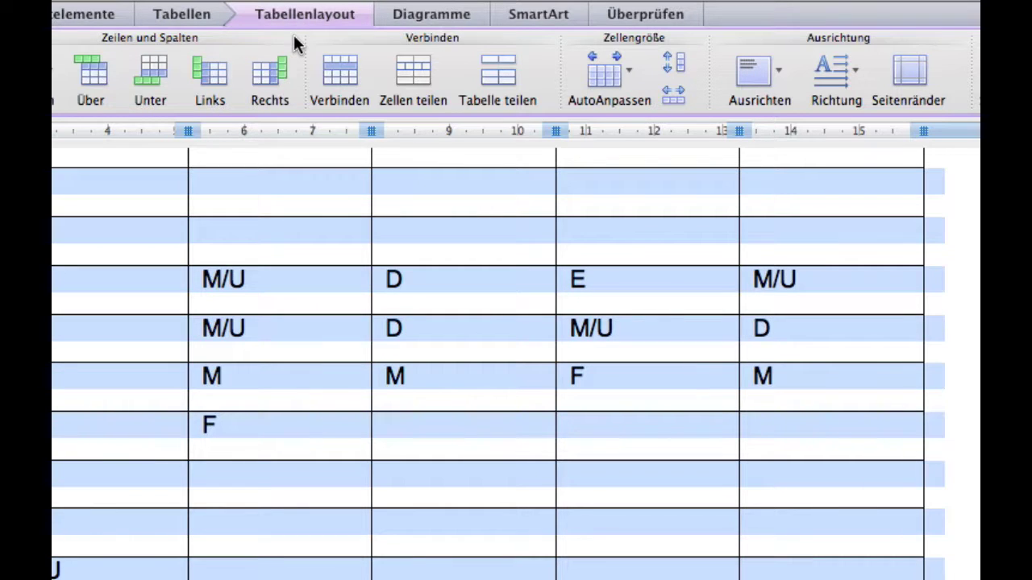
Centre all timetable entries horizontally and vertically within their cells
left_click(779, 75)
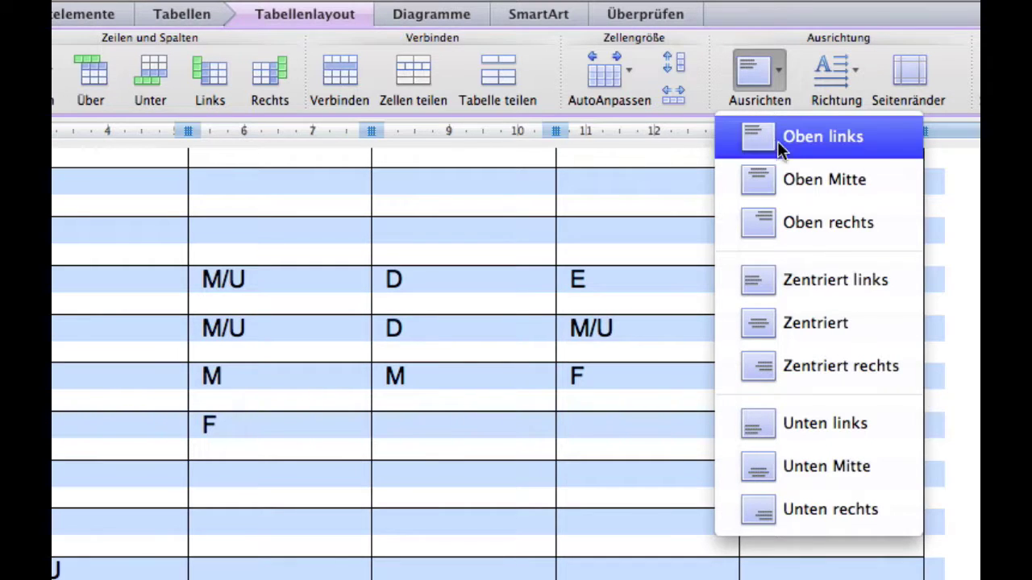
left_click(769, 323)
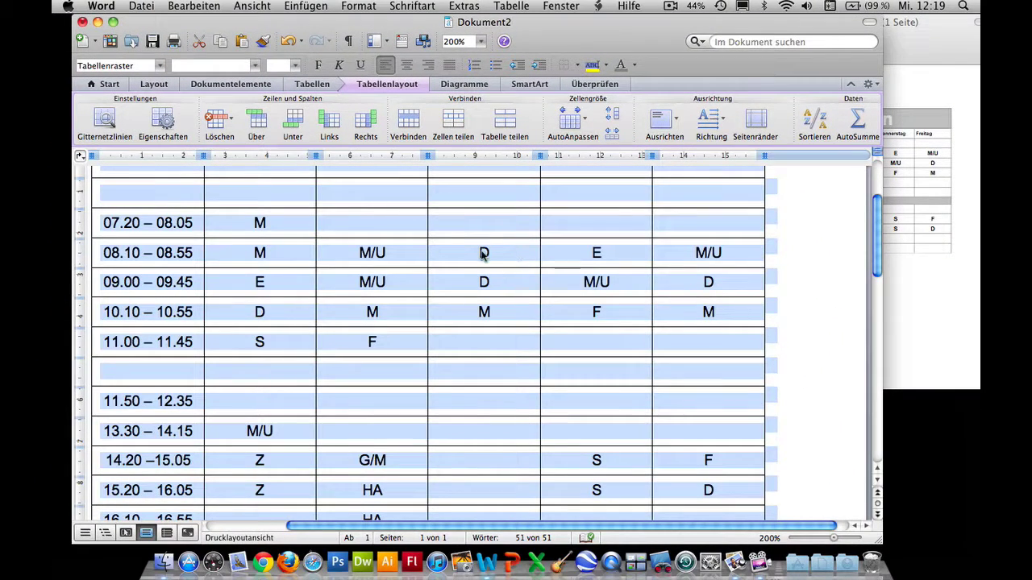
left_click(479, 254)
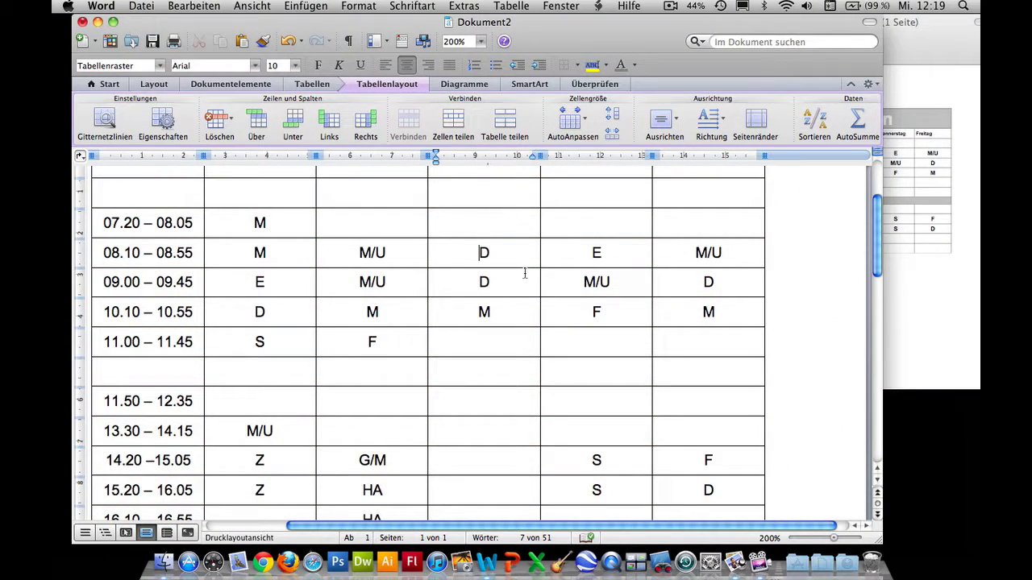
scroll(177, 339, "down", 1)
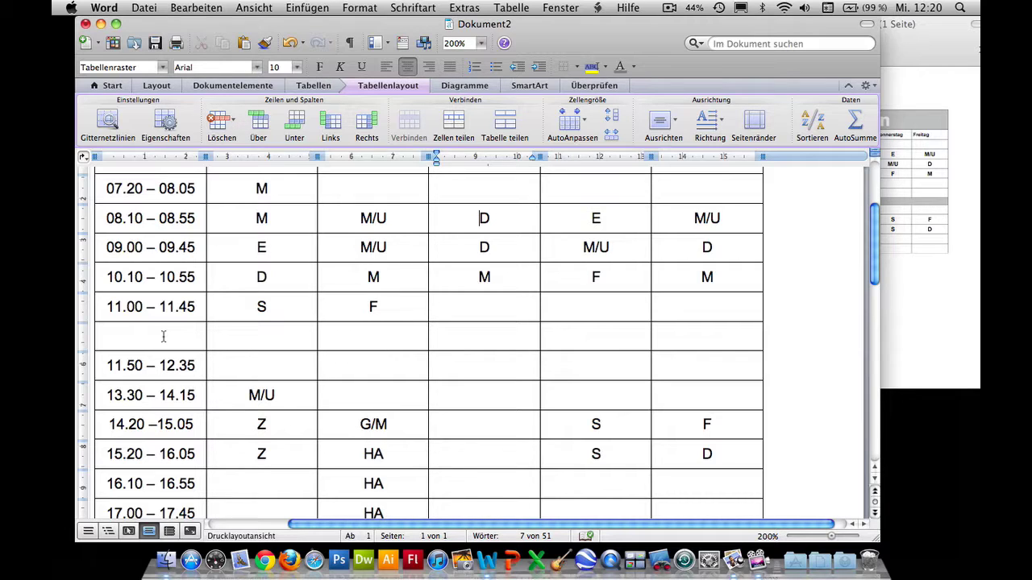
Remove the inner vertical borders from the empty break row
left_click_drag(190, 334, 712, 338)
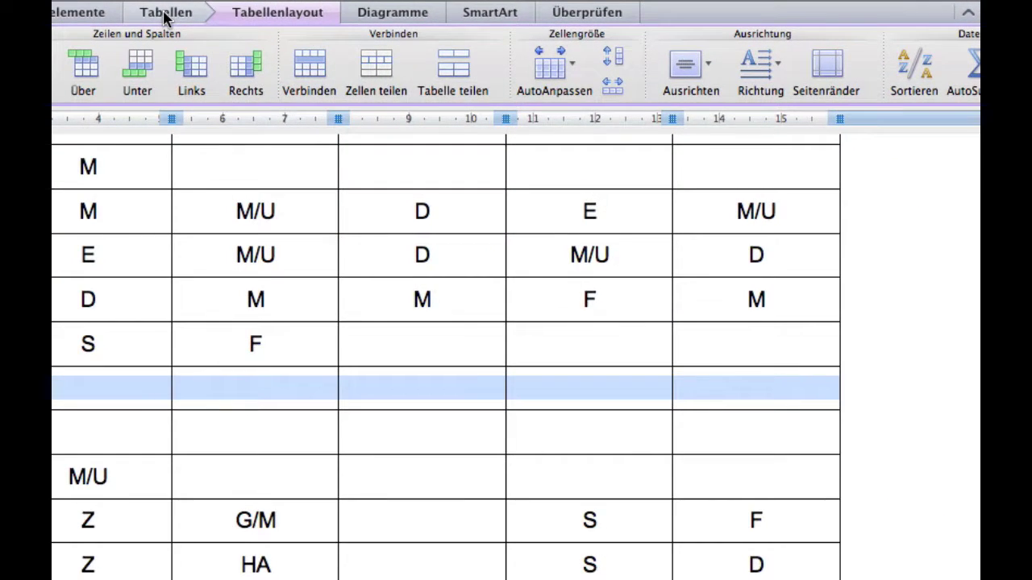
left_click(313, 85)
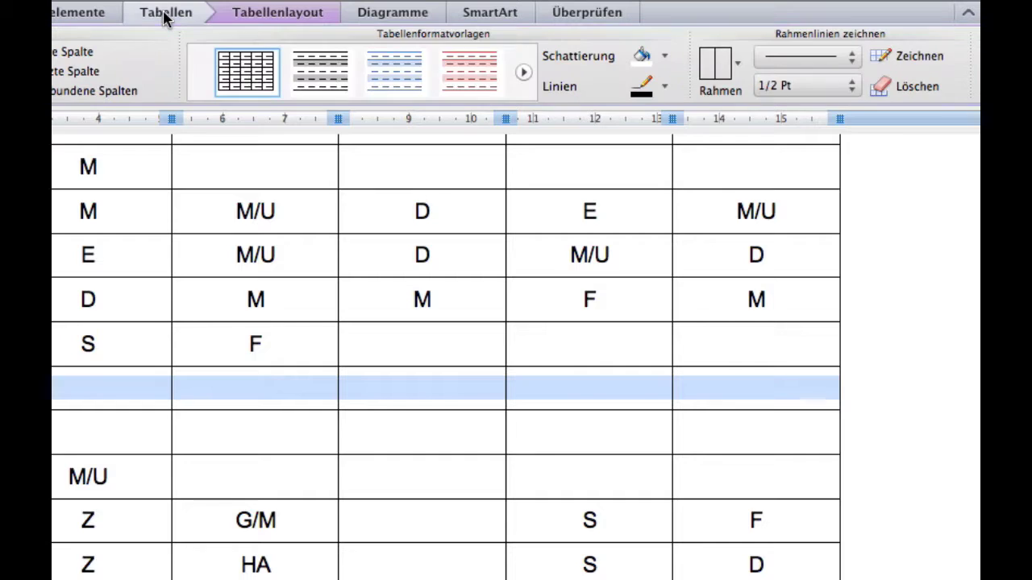
left_click(737, 64)
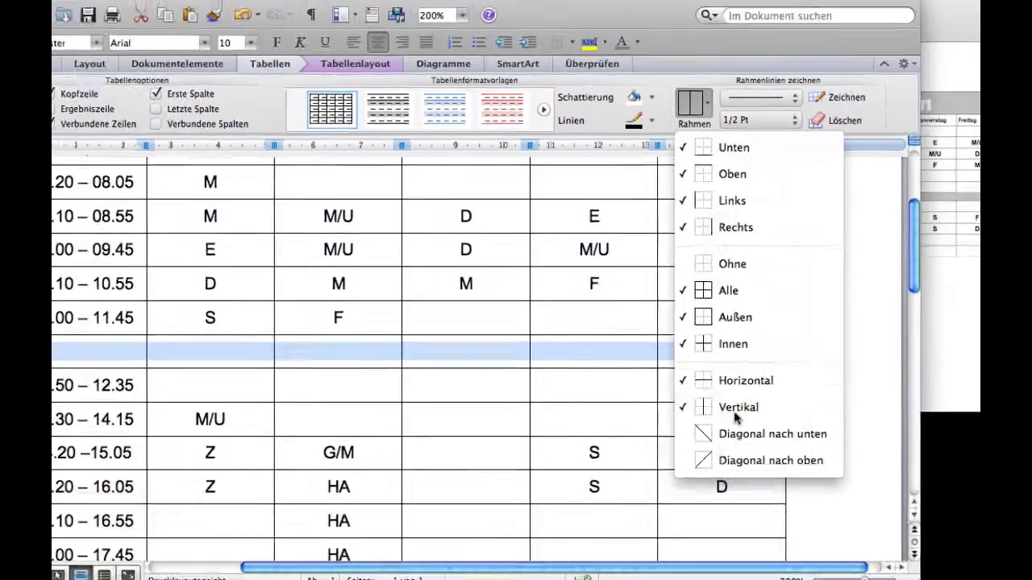
left_click(738, 419)
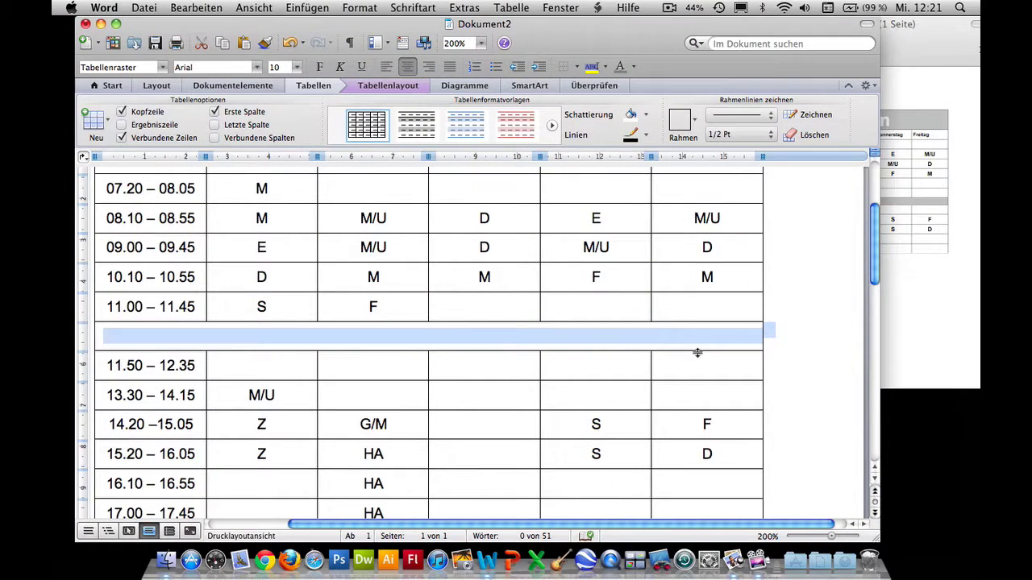
left_click(690, 373)
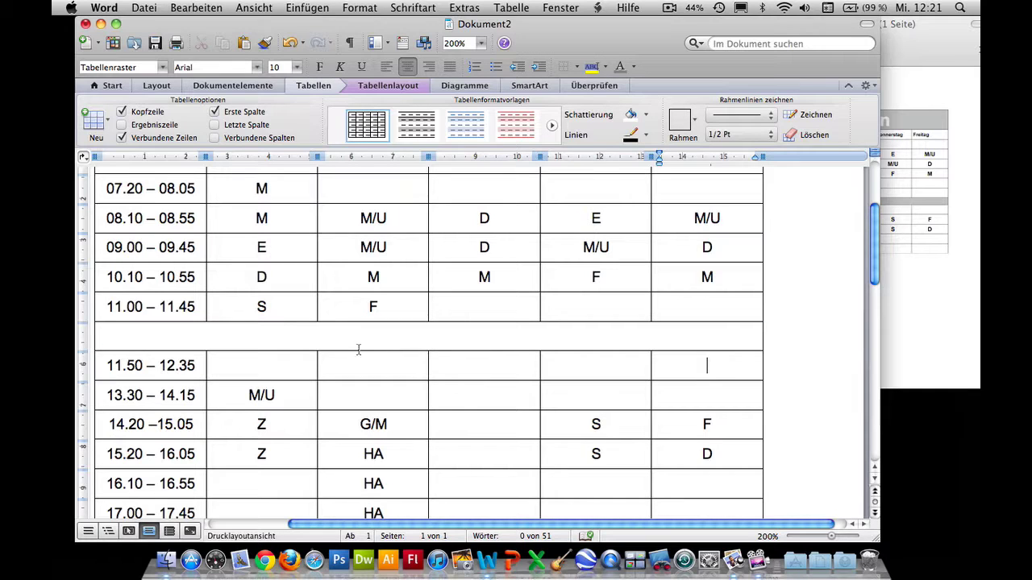
left_click(206, 343)
Shade the break row between 11.00 – 11.45 and 11.50 – 12.35 grey
left_click_drag(185, 335, 754, 337)
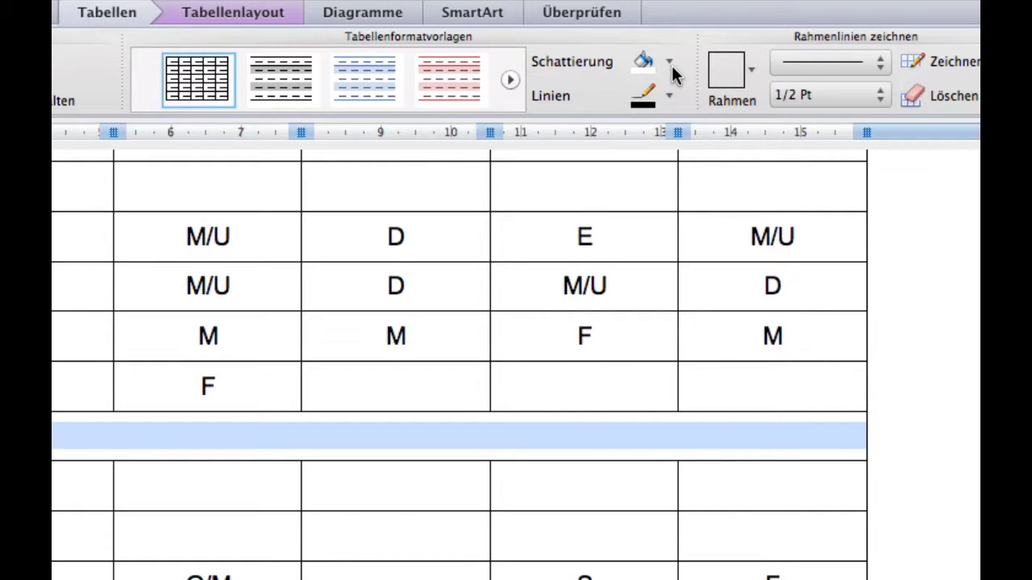
left_click(646, 115)
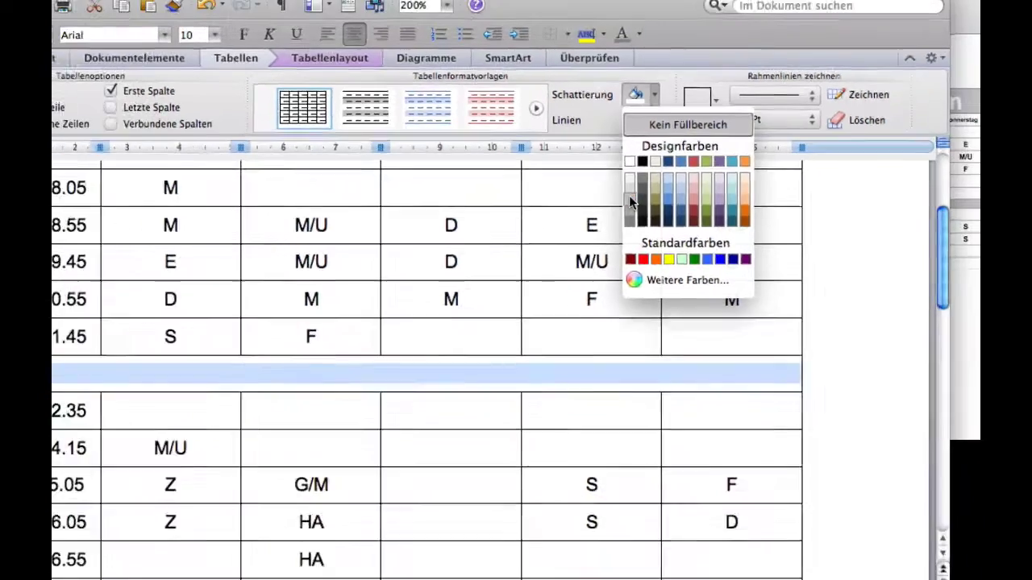
left_click(635, 195)
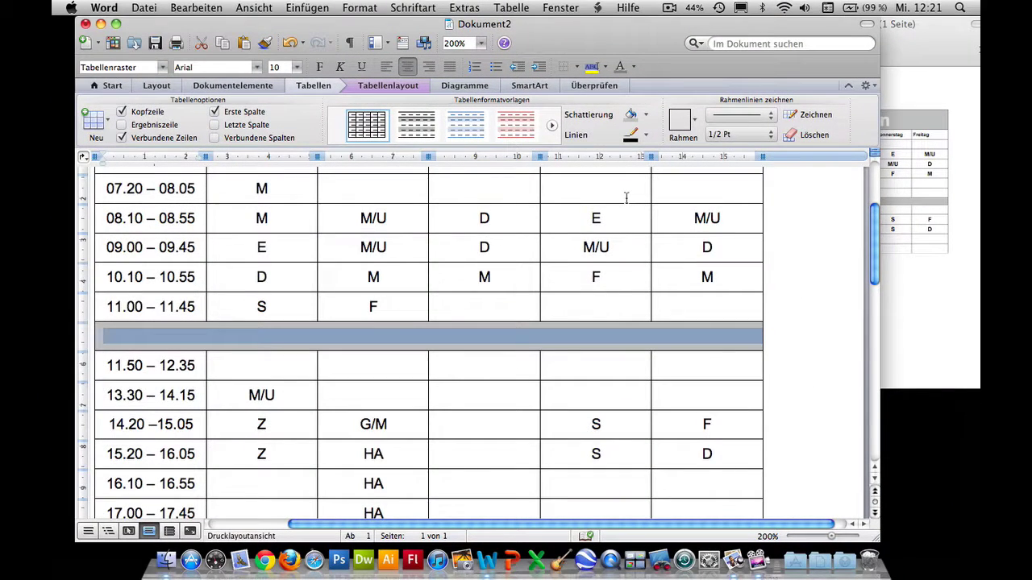
scroll(614, 305, "up", 5)
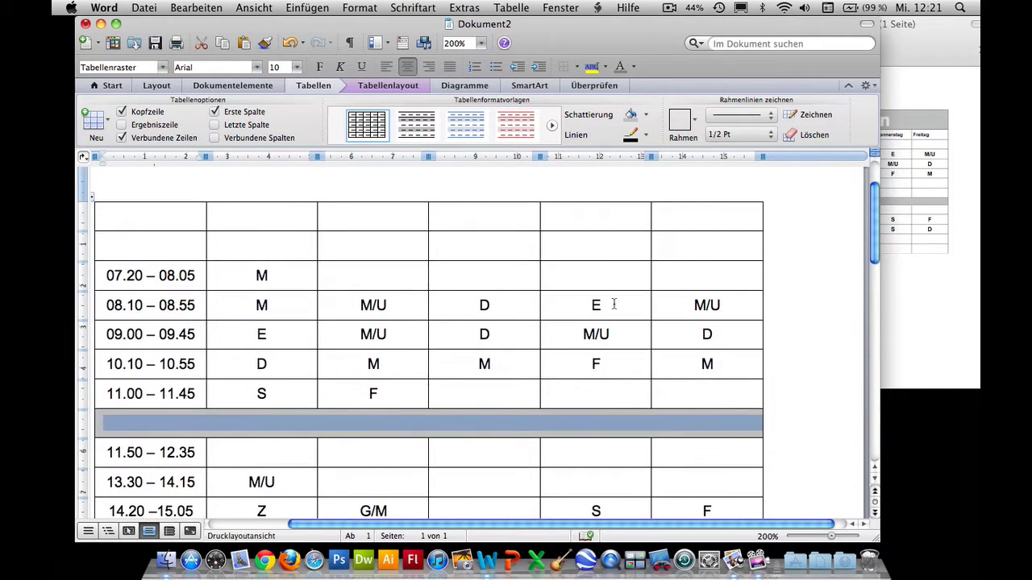
Merge the empty top row into one full-width cell, cancelling the Split Cells dialog
left_click_drag(185, 215, 688, 220)
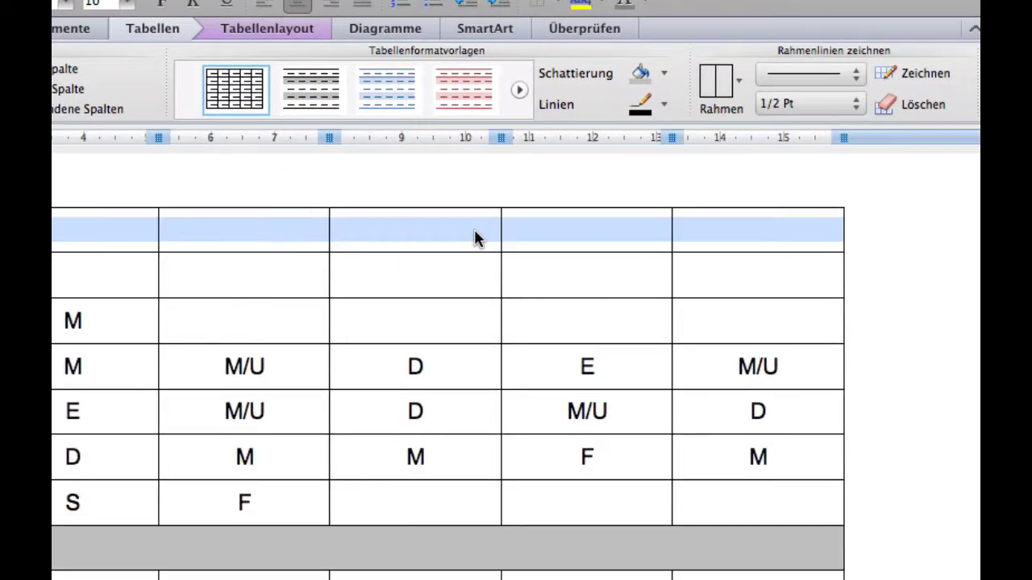
right_click(522, 222)
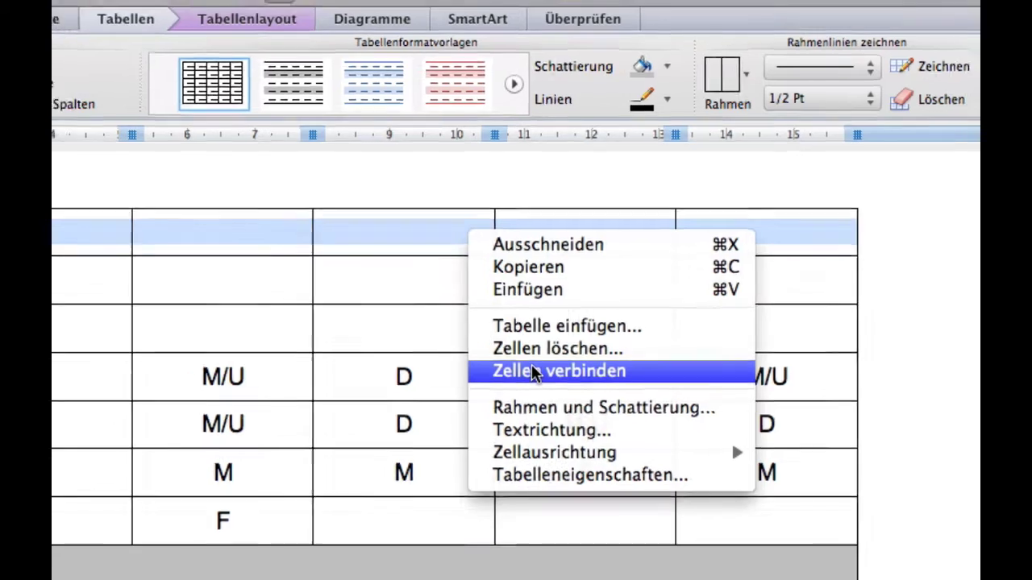
left_click(532, 371)
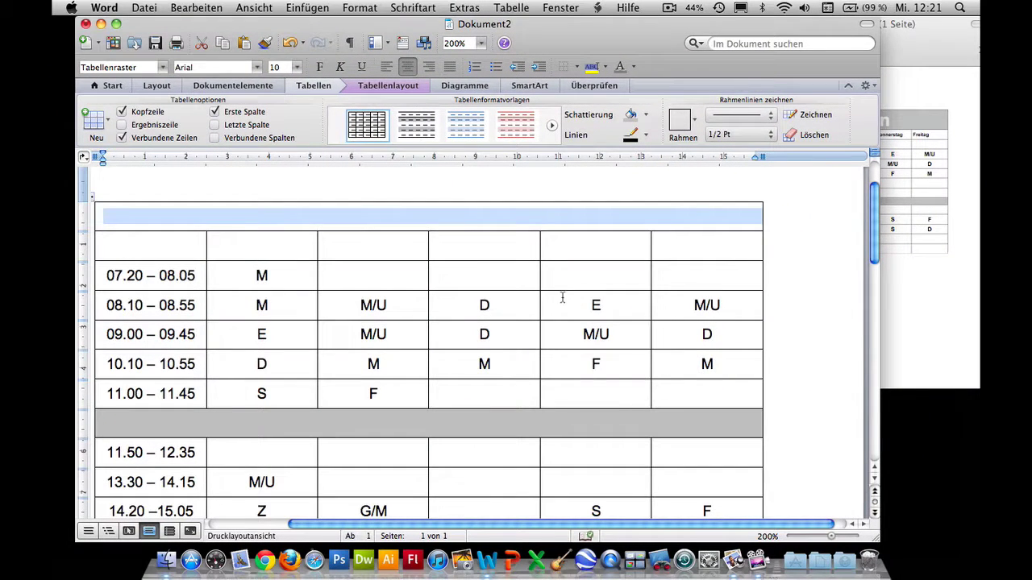
left_click(398, 87)
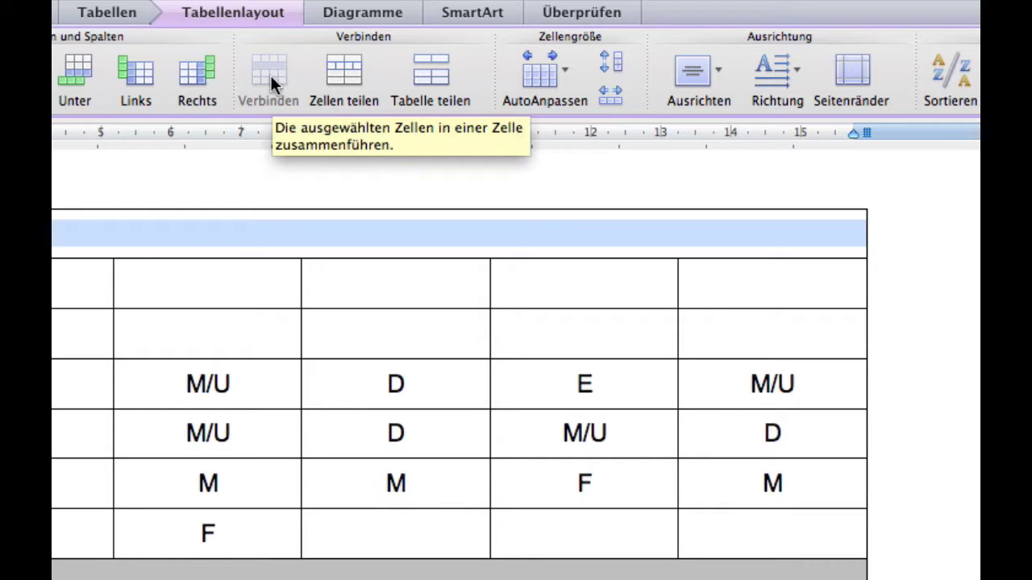
left_click(330, 72)
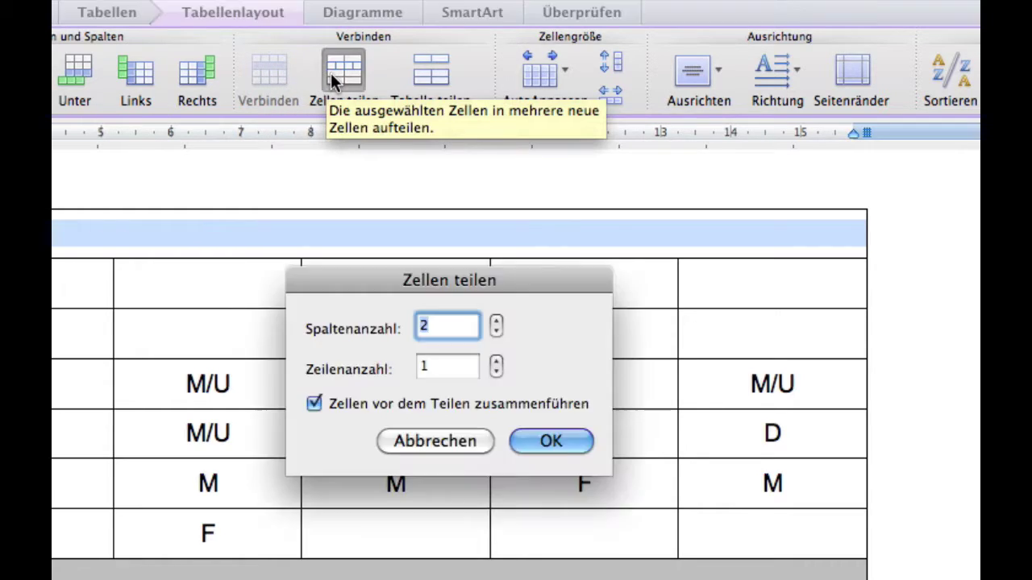
left_click(443, 443)
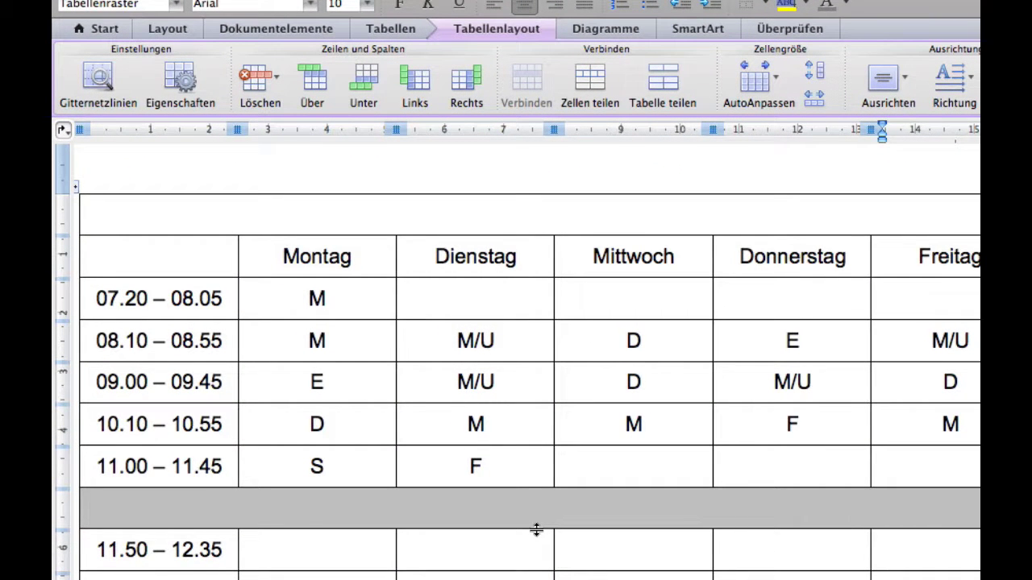
Drag the grey break row shorter and the merged top row taller
left_click_drag(536, 529, 536, 516)
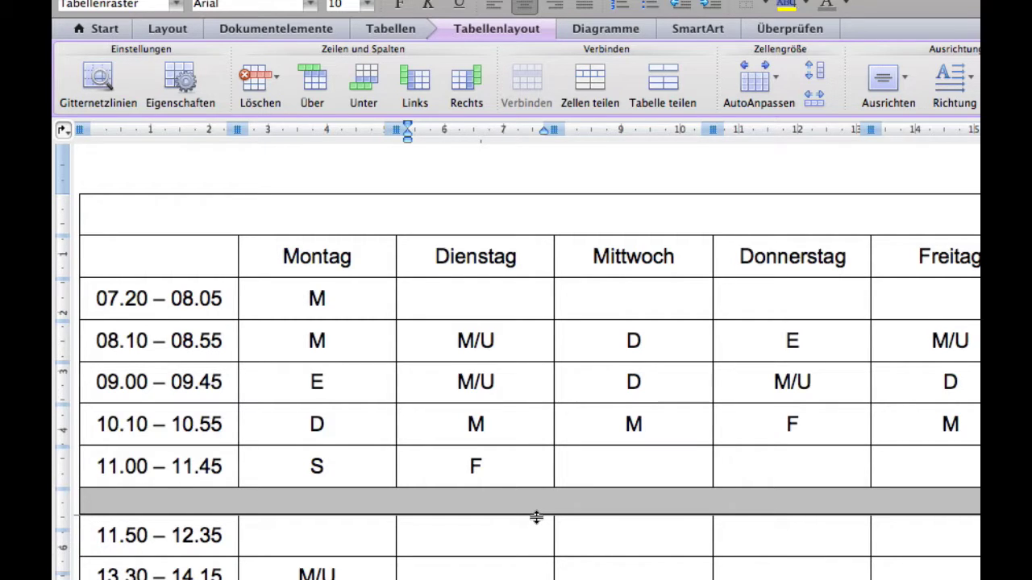
left_click(910, 513)
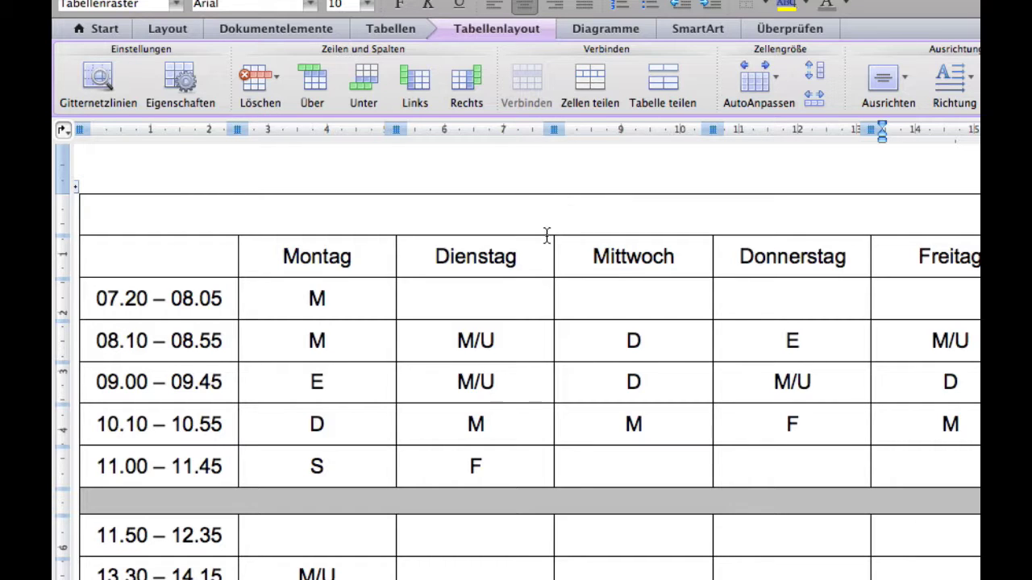
left_click_drag(532, 234, 531, 250)
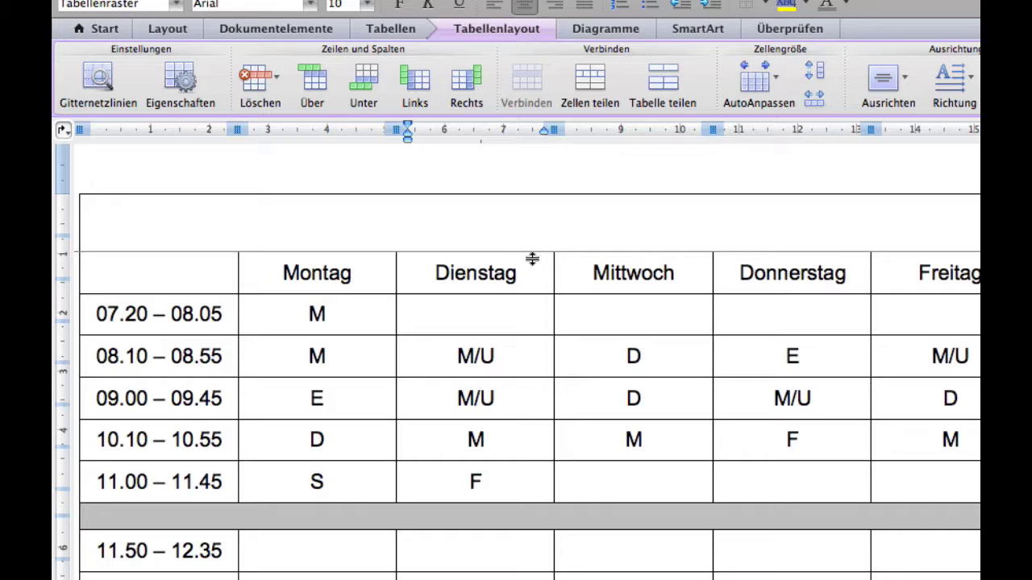
left_click_drag(532, 250, 532, 261)
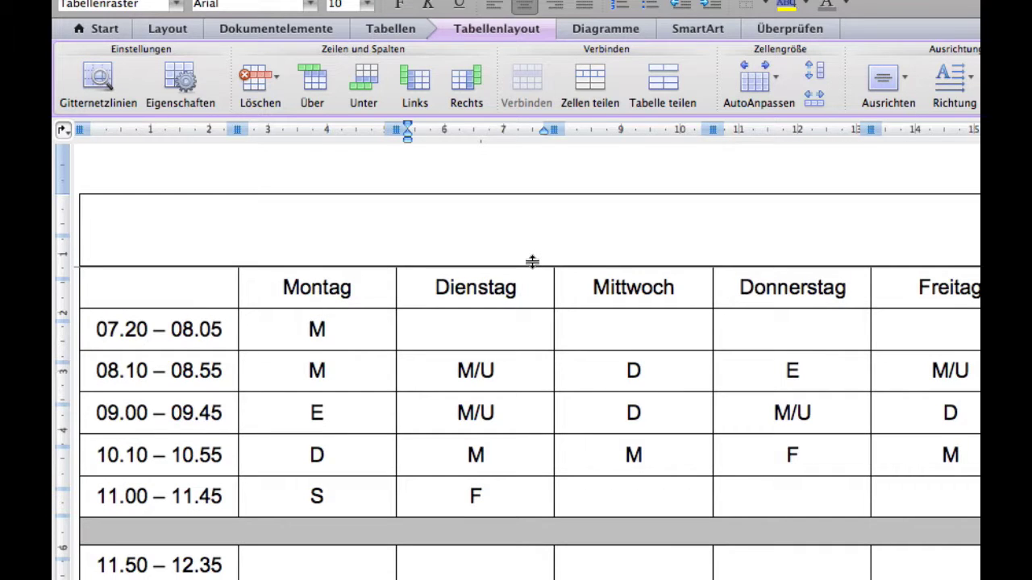
left_click(595, 234)
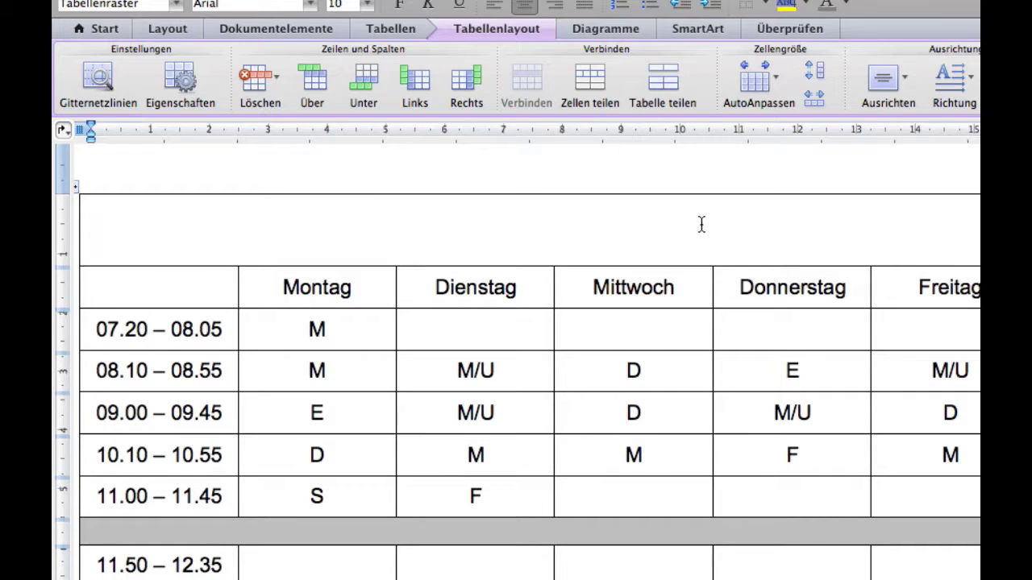
Enter the 'Stundenplan' title in the top row at 24 pt, bold and white
type("Pro")
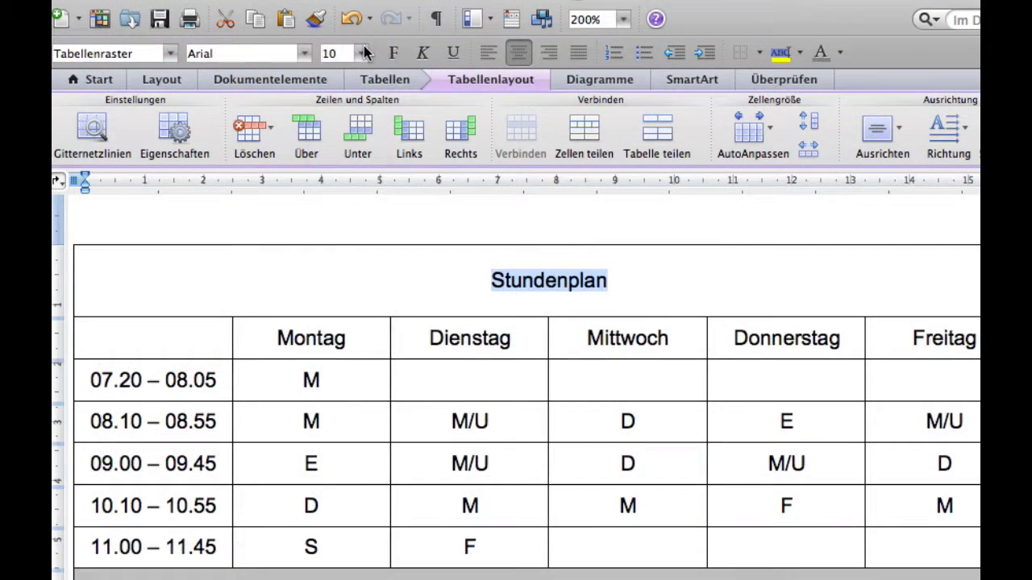
left_click(361, 51)
left_click(347, 250)
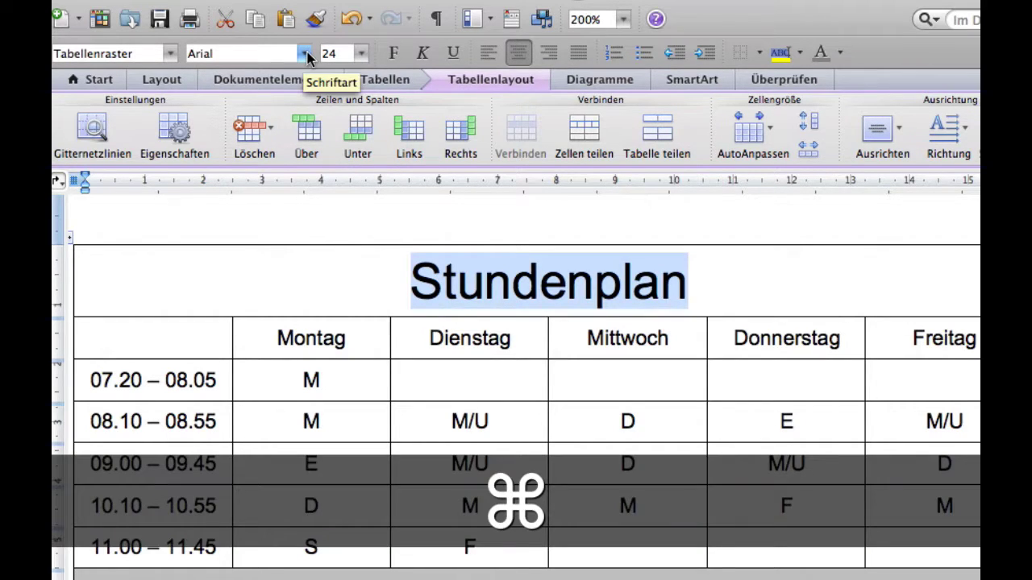
key("super+b")
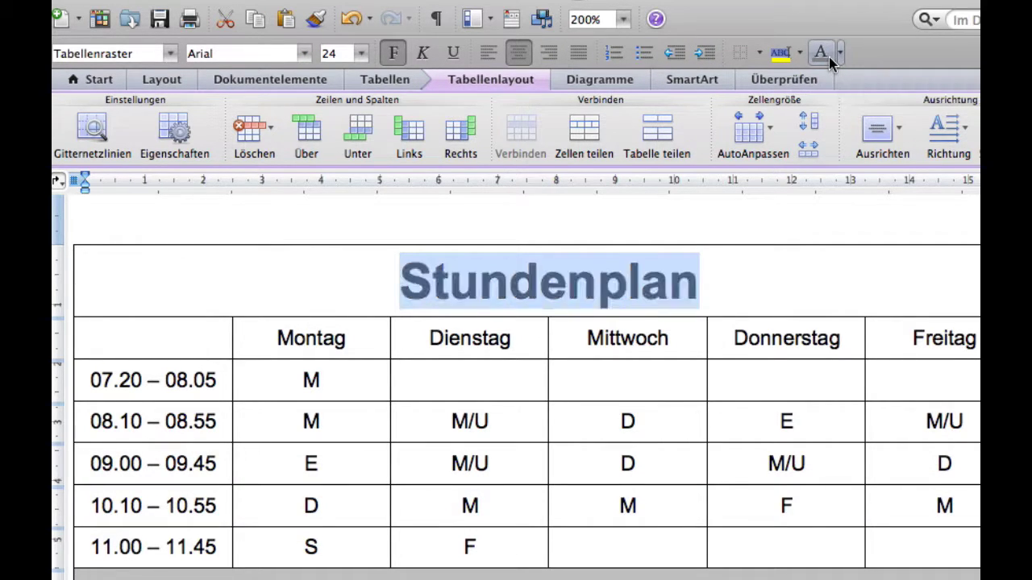
left_click(839, 53)
left_click(814, 129)
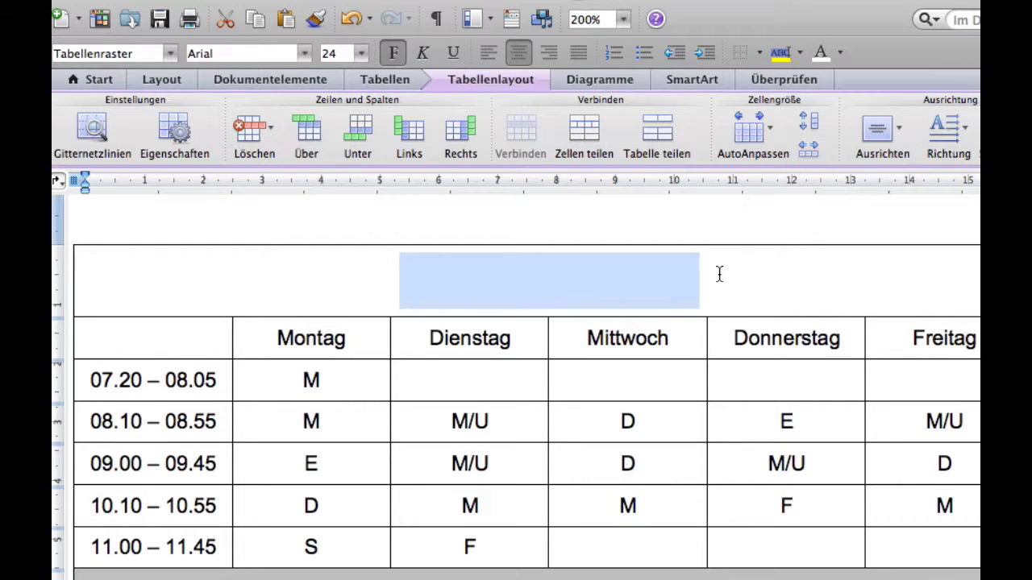
Fill the merged title cell with grey shading
left_click_drag(136, 272, 975, 278)
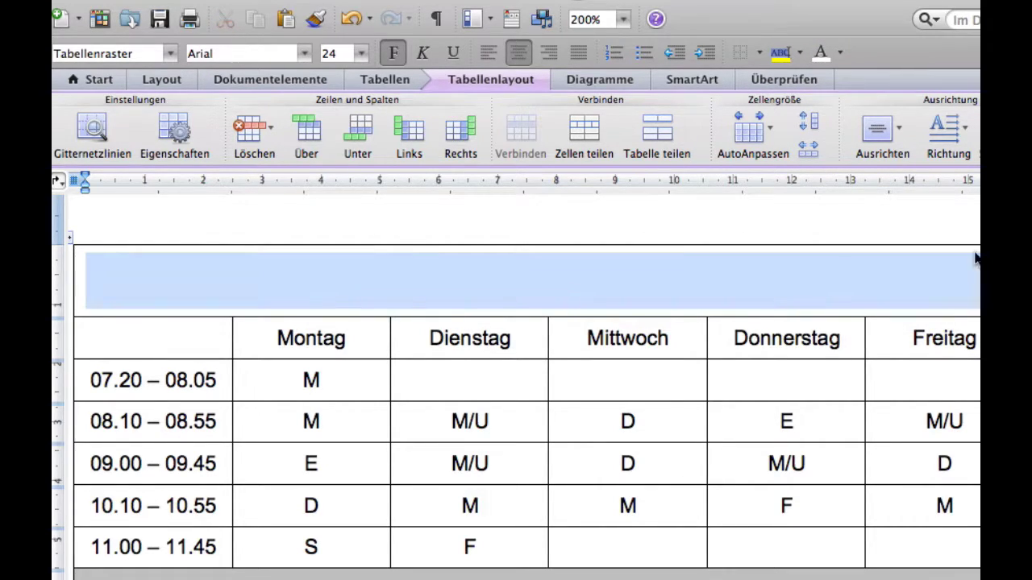
left_click(386, 80)
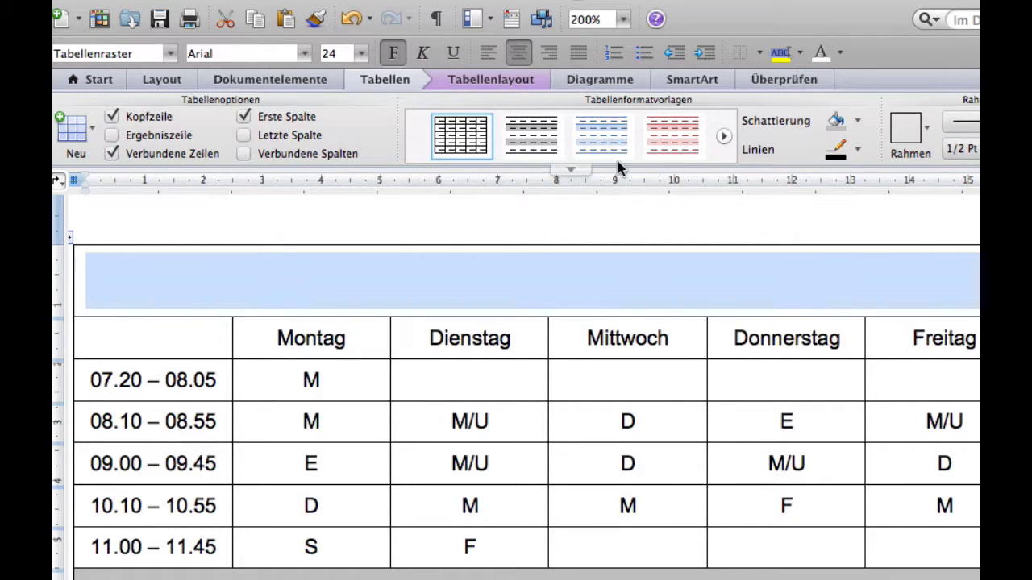
left_click(858, 120)
left_click(836, 122)
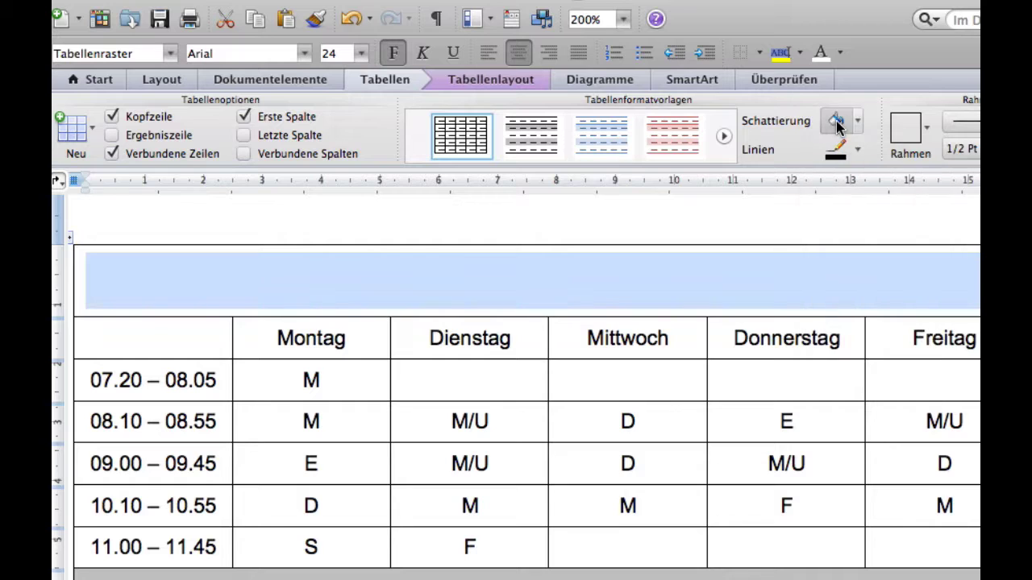
left_click(749, 464)
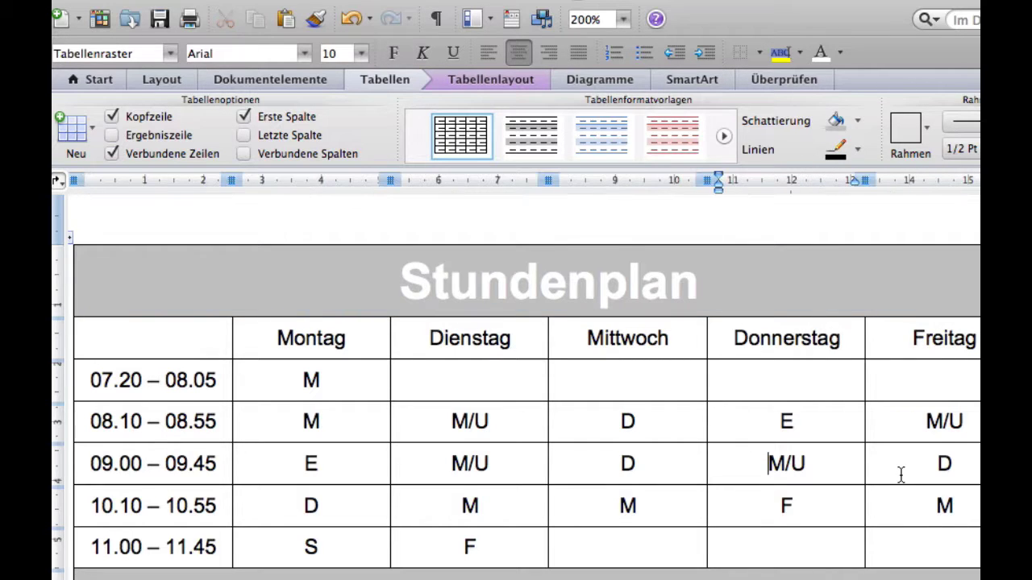
scroll(901, 475, "down", 1)
scroll(901, 475, "down", 2)
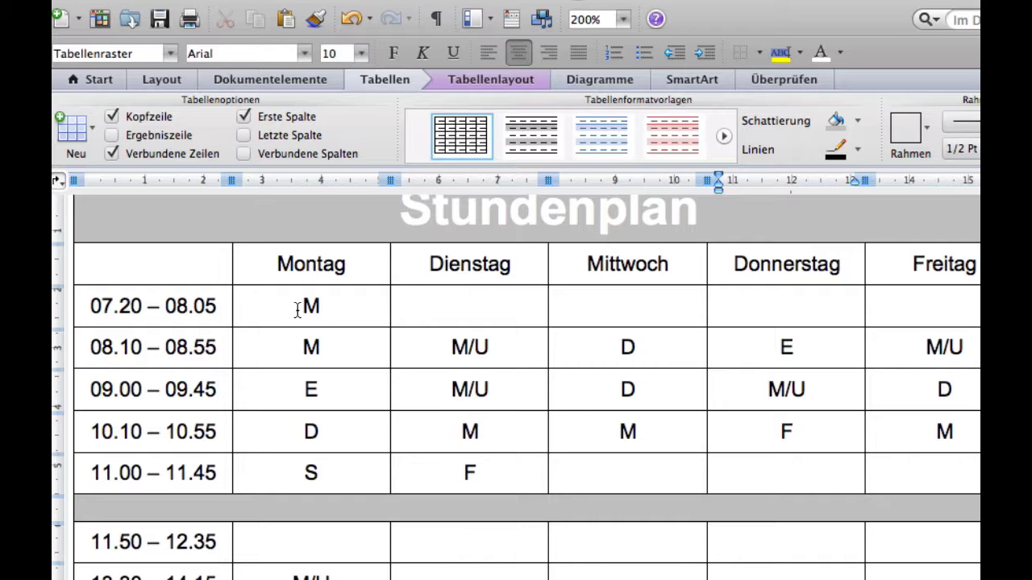
Set the Montag–Freitag timetable entries to 12 pt bold
mouse_move(296, 306)
left_mouse_down()
mouse_move(961, 439)
mouse_move(966, 465)
left_mouse_up()
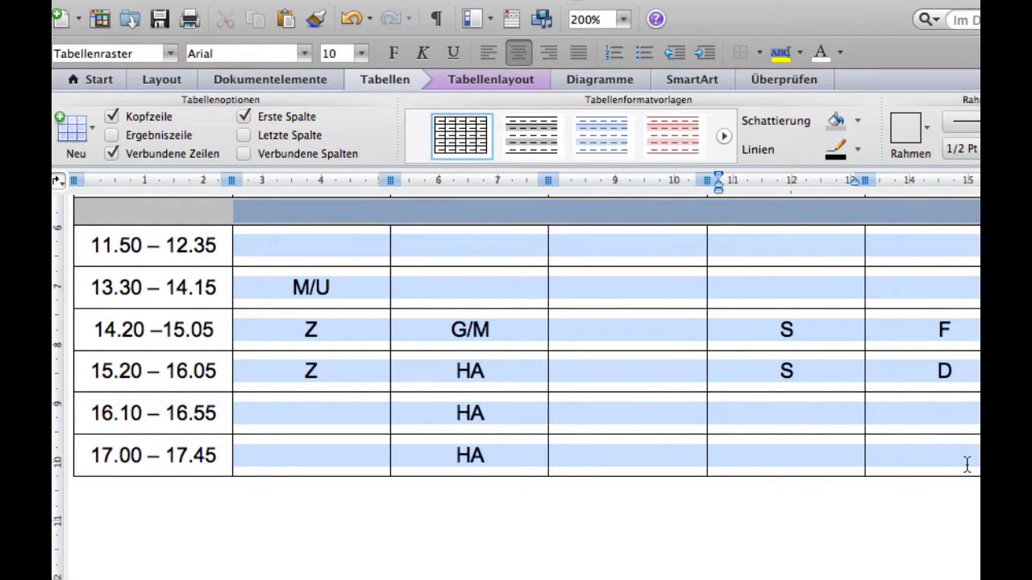
left_click(359, 52)
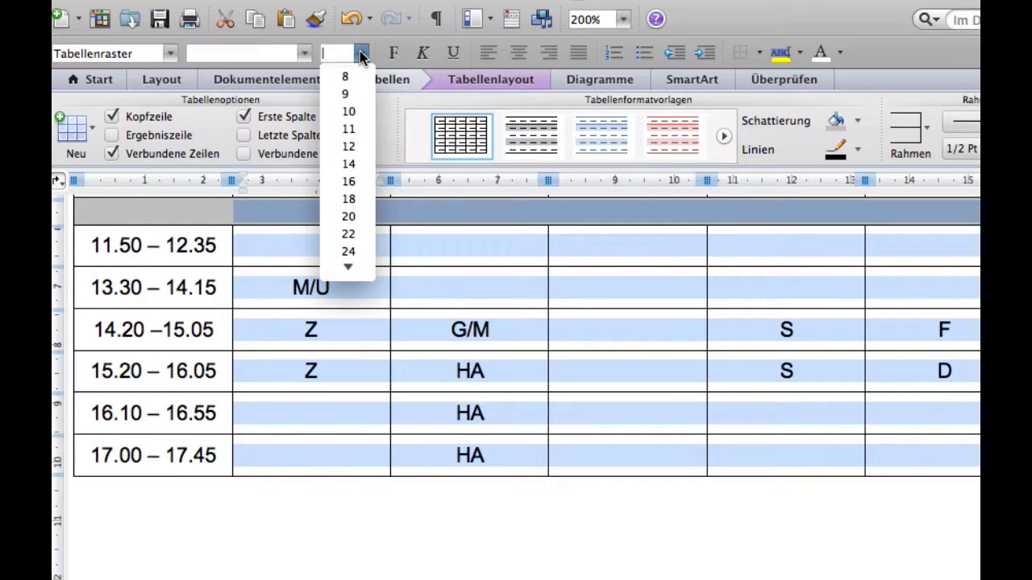
left_click(360, 148)
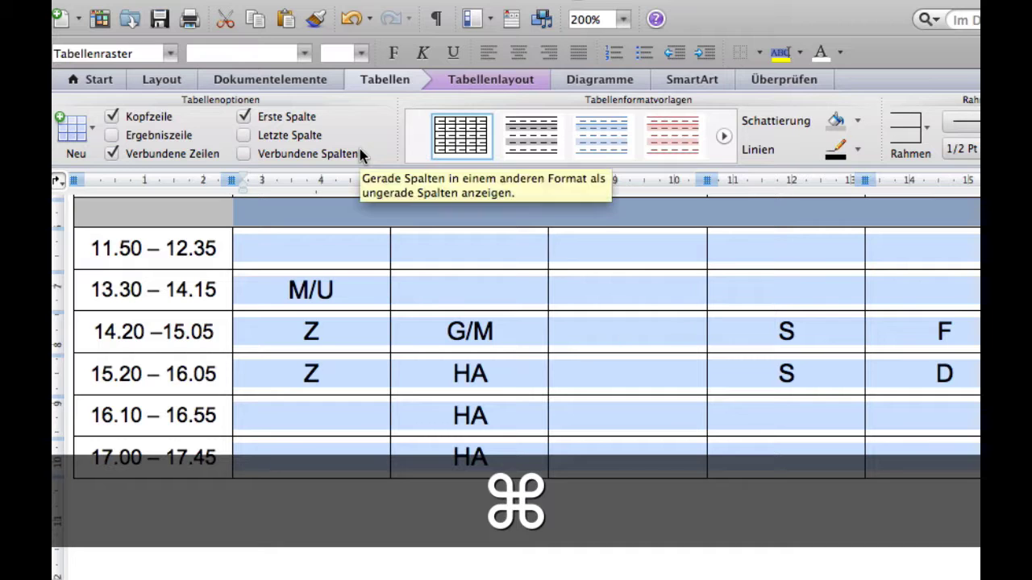
key("super+b")
scroll(570, 326, "down", 2)
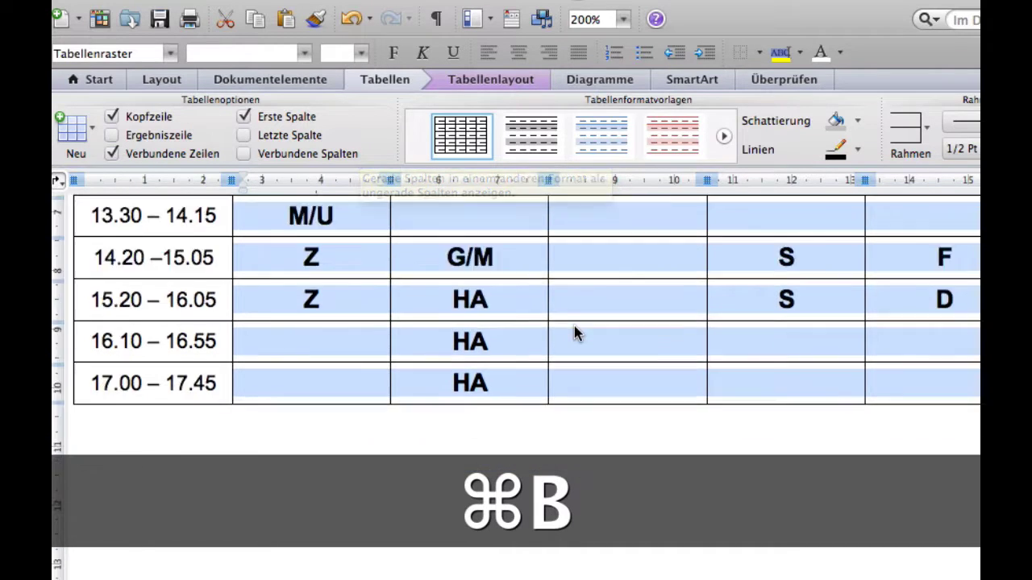
scroll(574, 331, "up", 10)
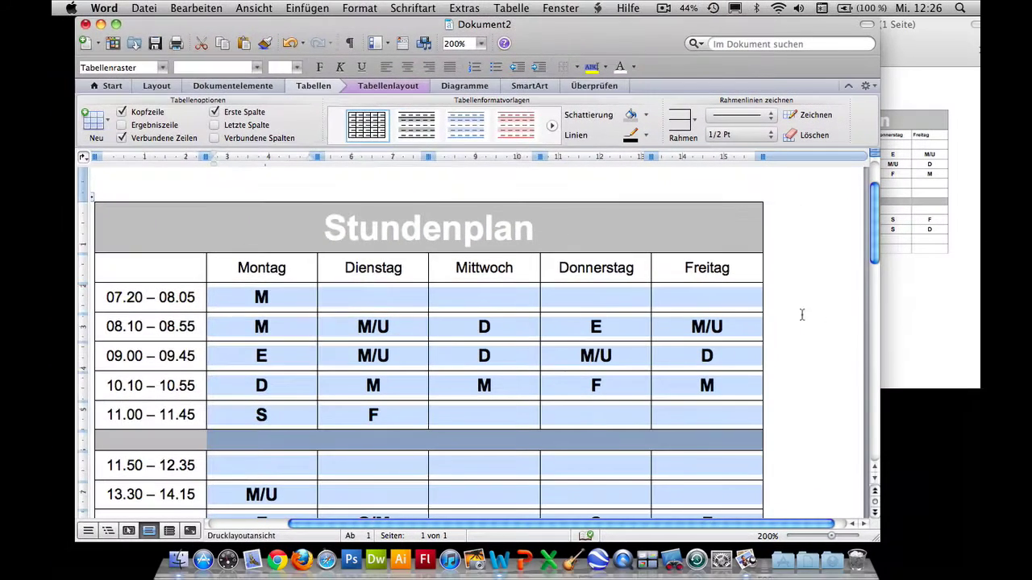
left_click(928, 333)
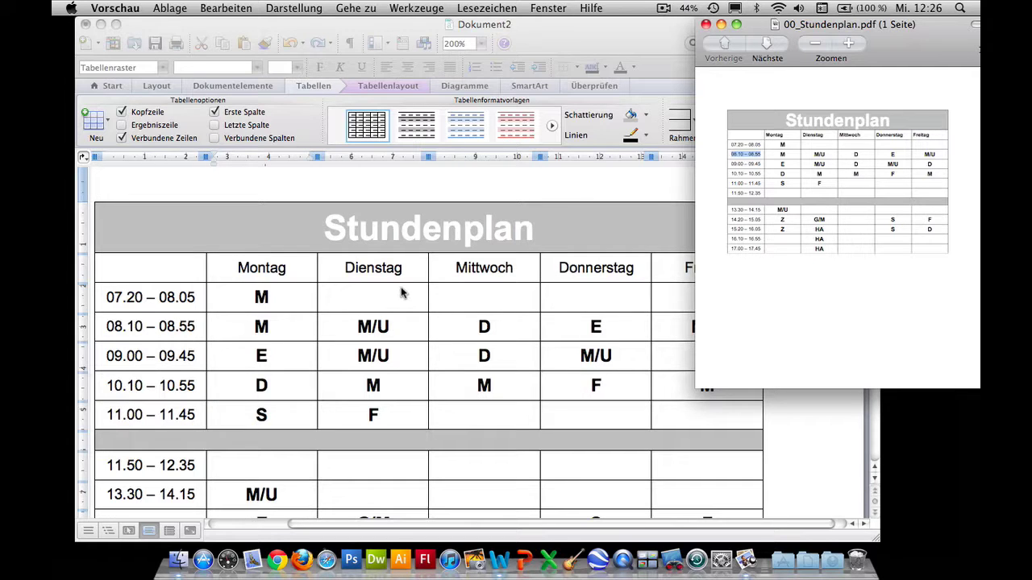
left_click(340, 266)
left_click_drag(232, 266, 705, 266)
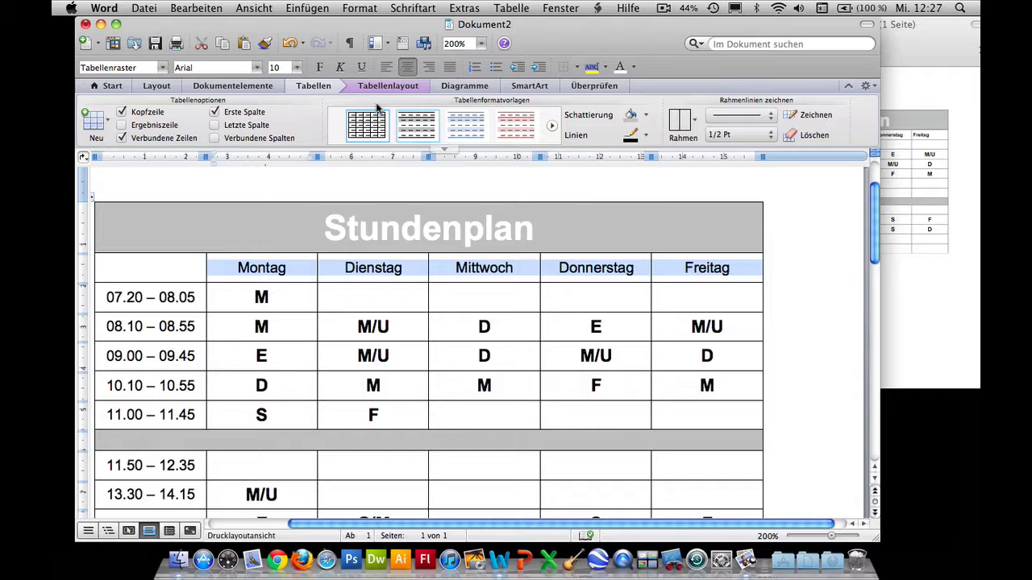
Left-align and bold the Montag–Freitag weekday header row
left_click(387, 70)
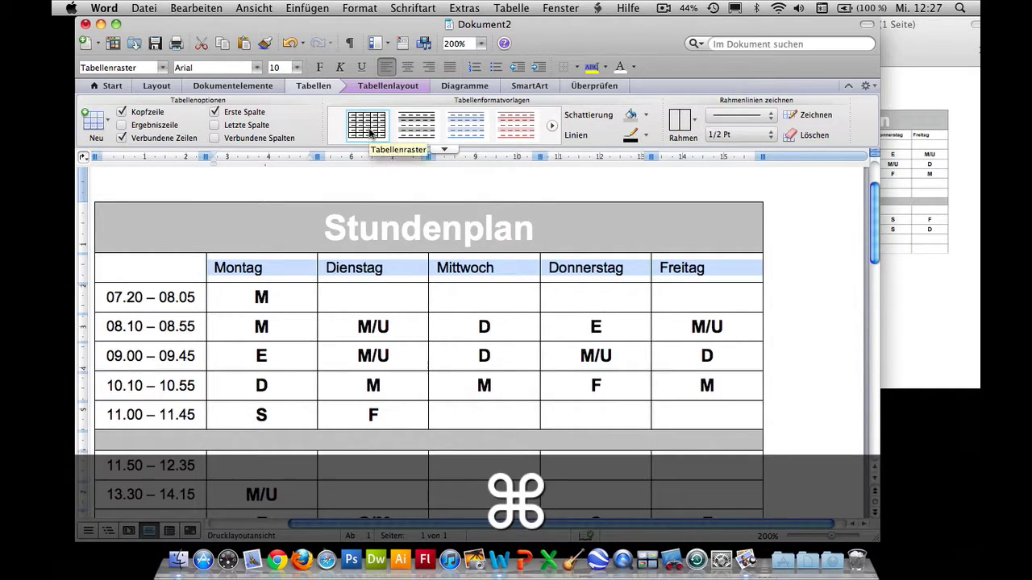
key("super+b")
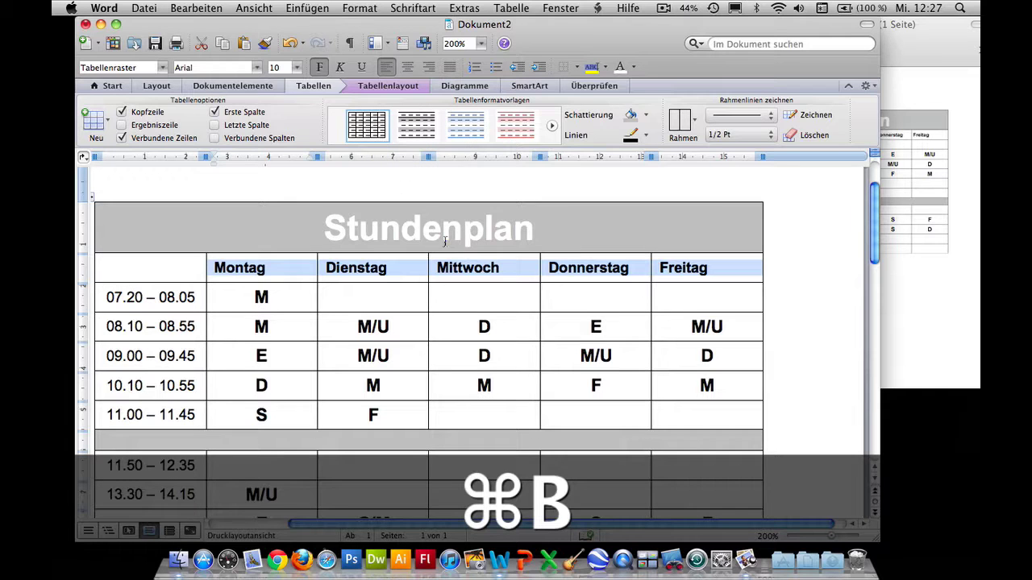
scroll(444, 241, "down", 2)
scroll(444, 241, "down", 2)
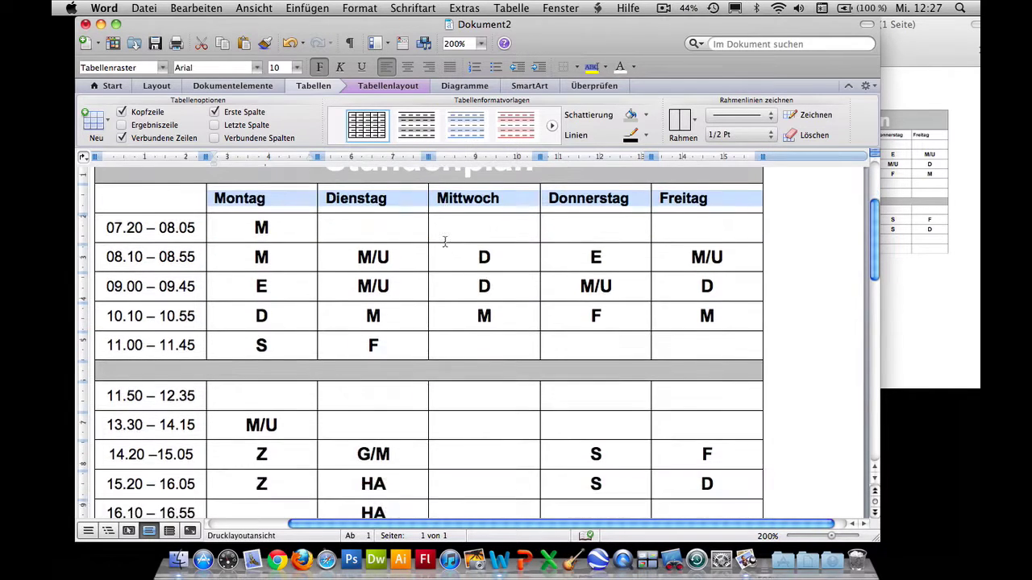
scroll(444, 242, "down", 3)
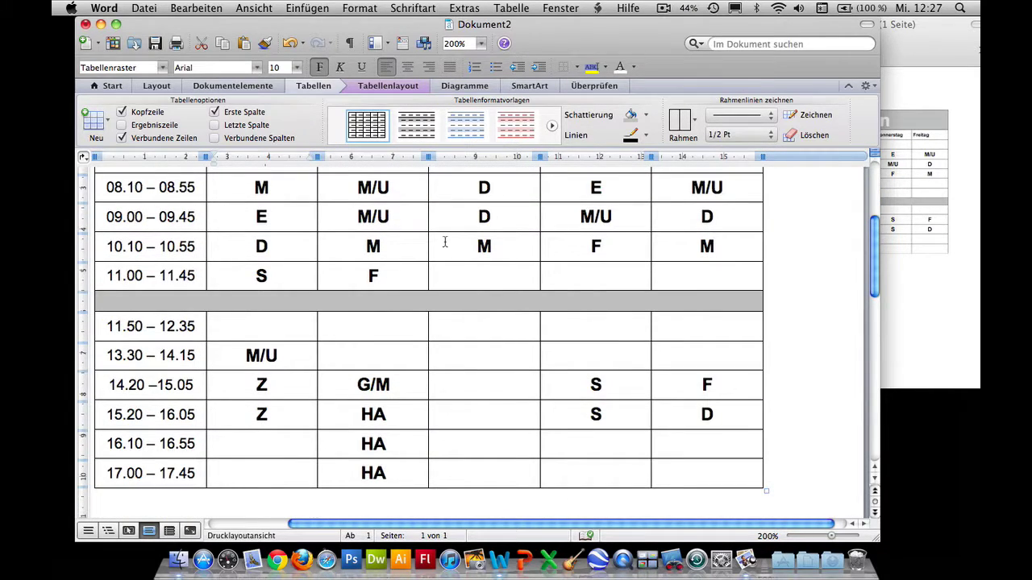